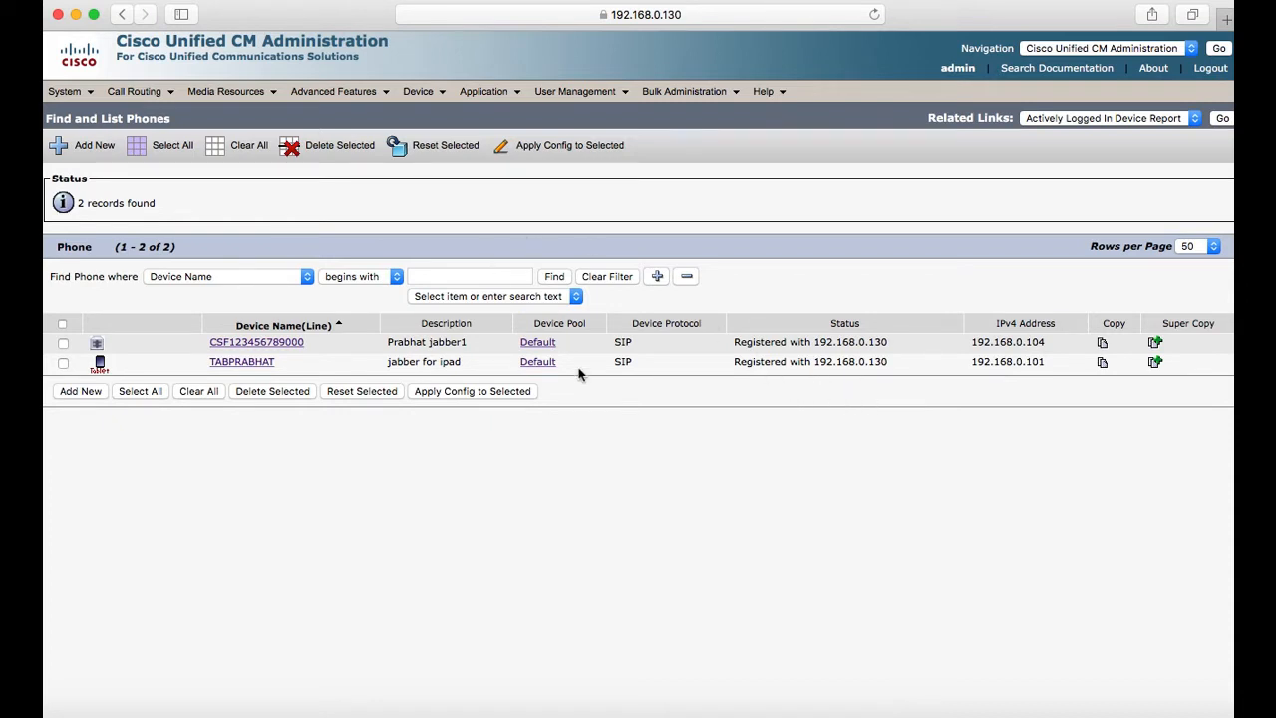
Step: Add a new region named SJ and save it
{"action": "left_click_drag", "start_coordinate": [587, 364], "coordinate": [520, 345]}
{"action": "left_click", "coordinate": [628, 405]}
{"action": "mouse_move", "coordinate": [68, 91]}
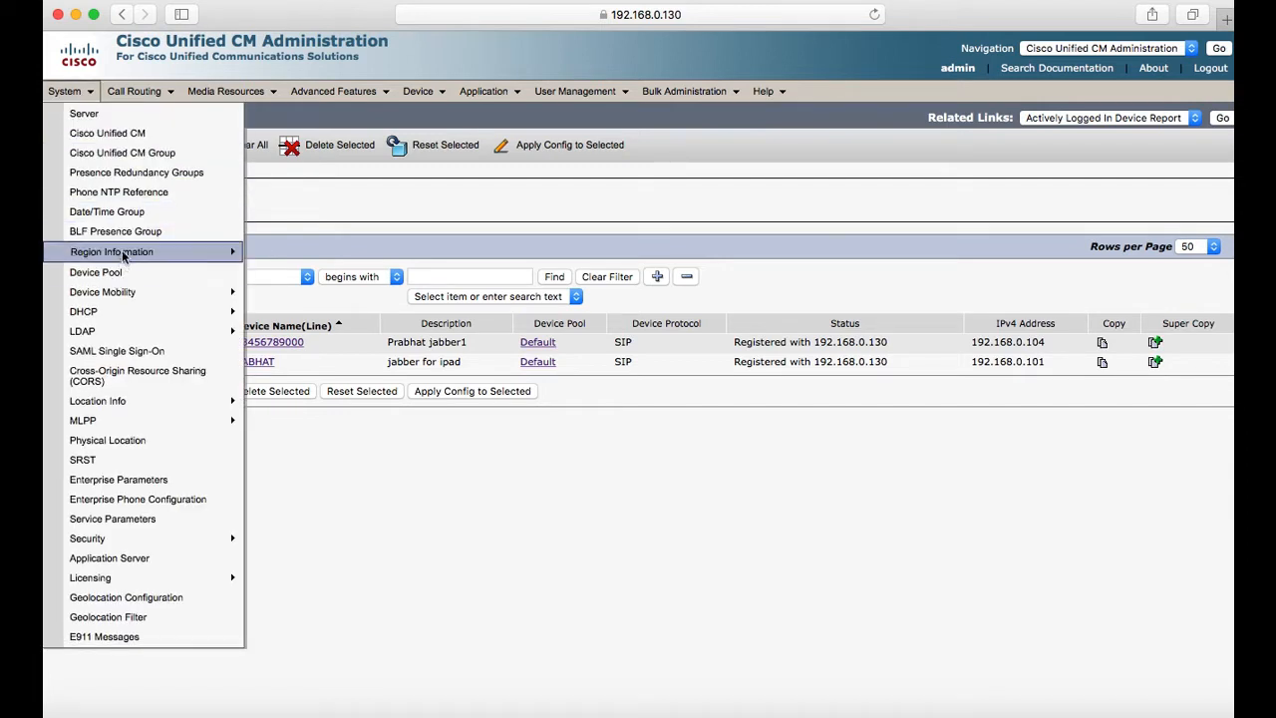
{"action": "mouse_move", "coordinate": [125, 253]}
{"action": "left_click", "coordinate": [271, 279]}
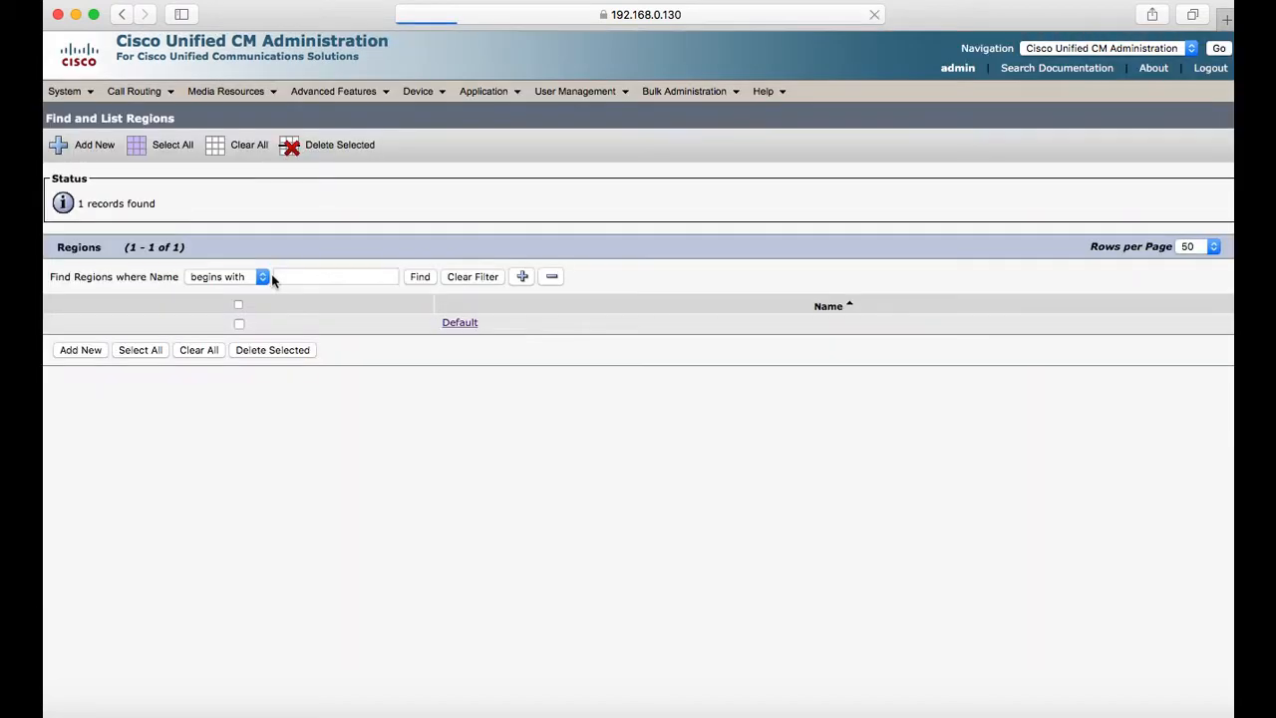
{"action": "left_click", "coordinate": [83, 350]}
{"action": "left_click", "coordinate": [126, 211]}
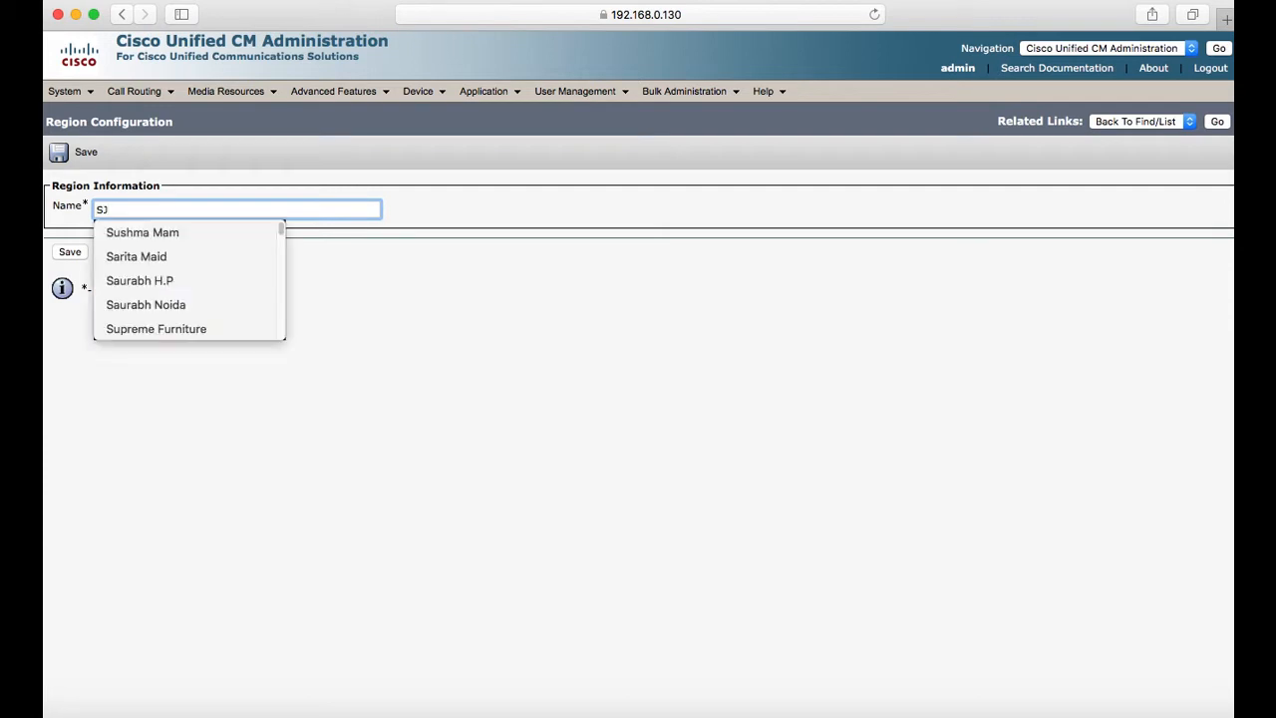
{"action": "left_click", "coordinate": [69, 252]}
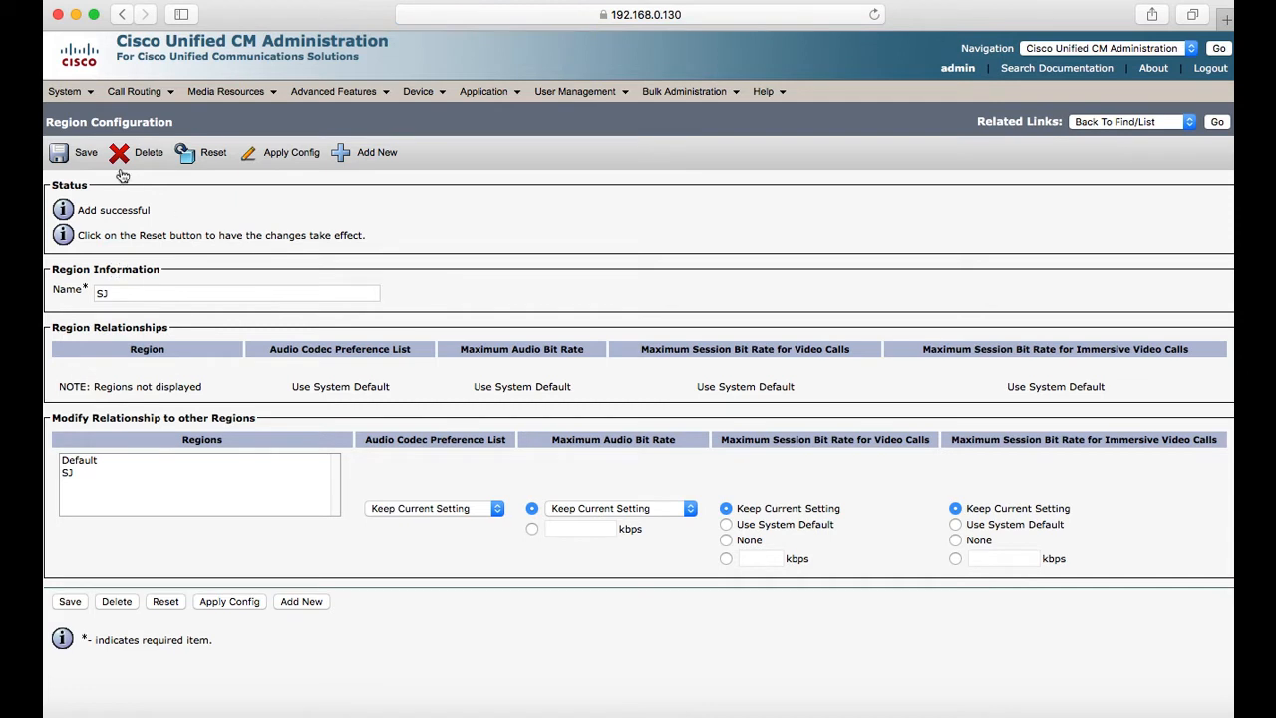
Step: Set the SJ region's maximum audio bit rate to the Default region to 64 kbps (G.722, G.711) and save
{"action": "double_click", "coordinate": [96, 292]}
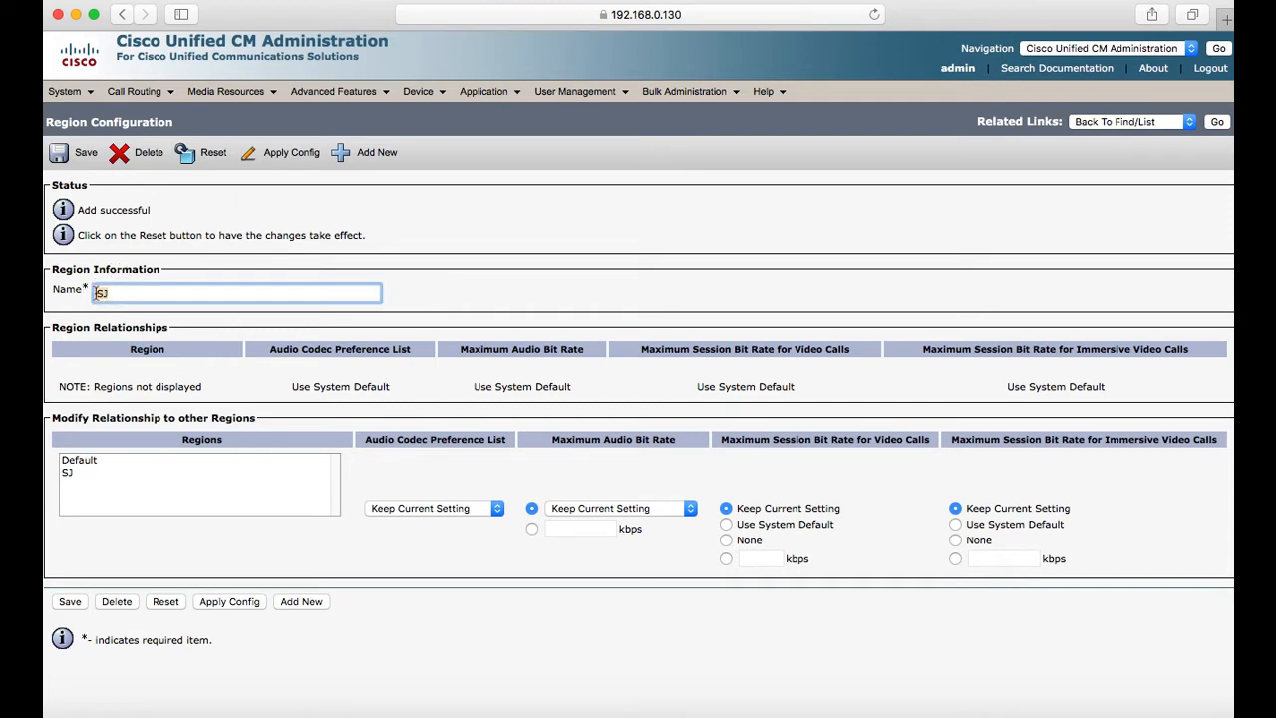
{"action": "left_click", "coordinate": [85, 461]}
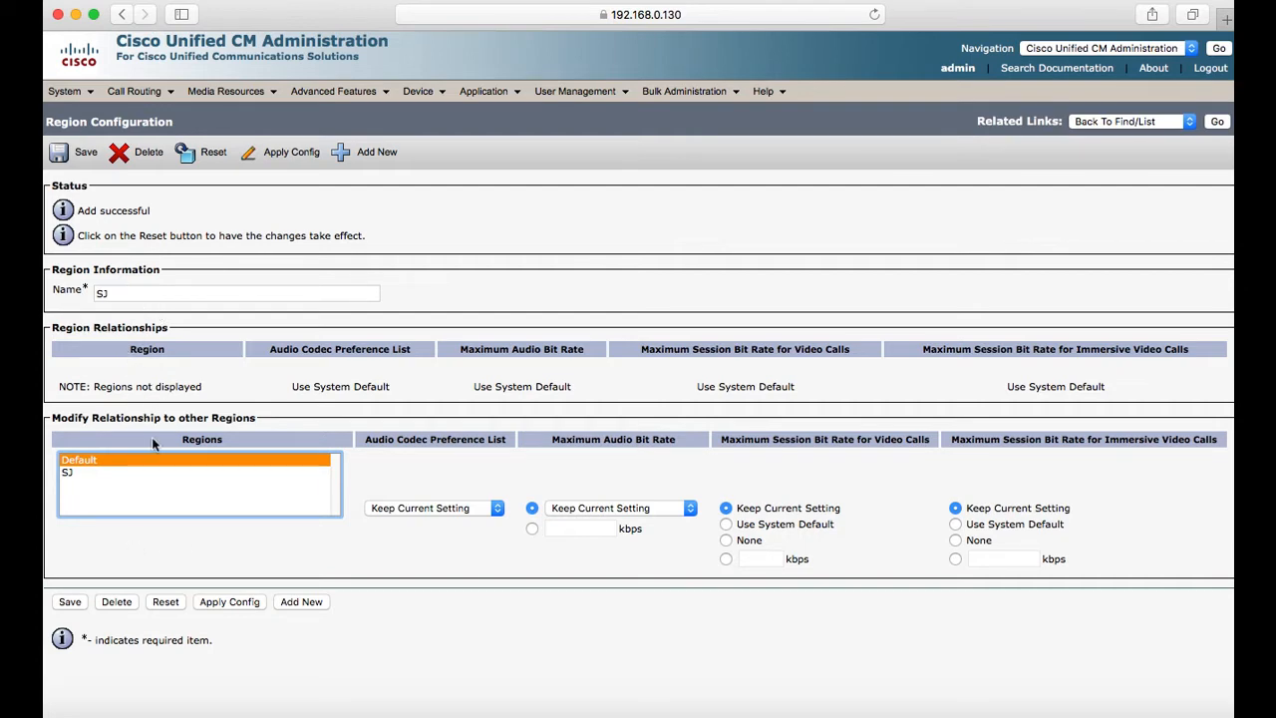
{"action": "left_click", "coordinate": [411, 507]}
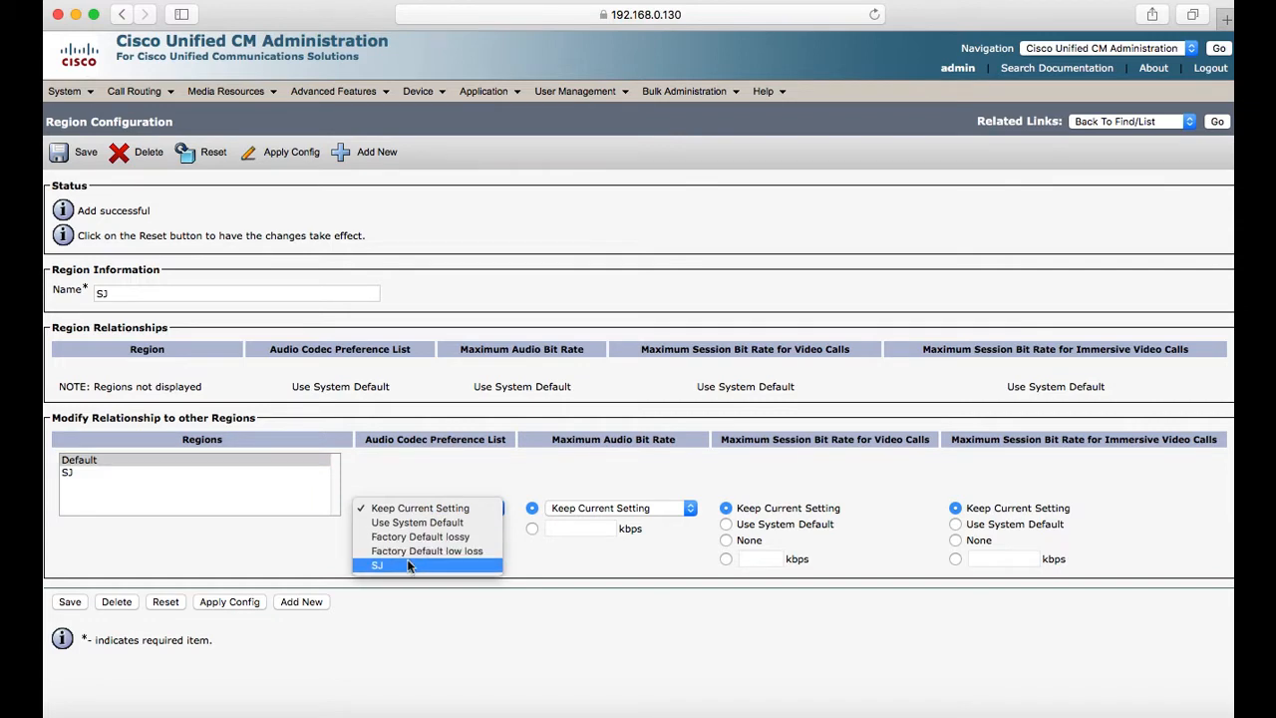
{"action": "left_click", "coordinate": [339, 538]}
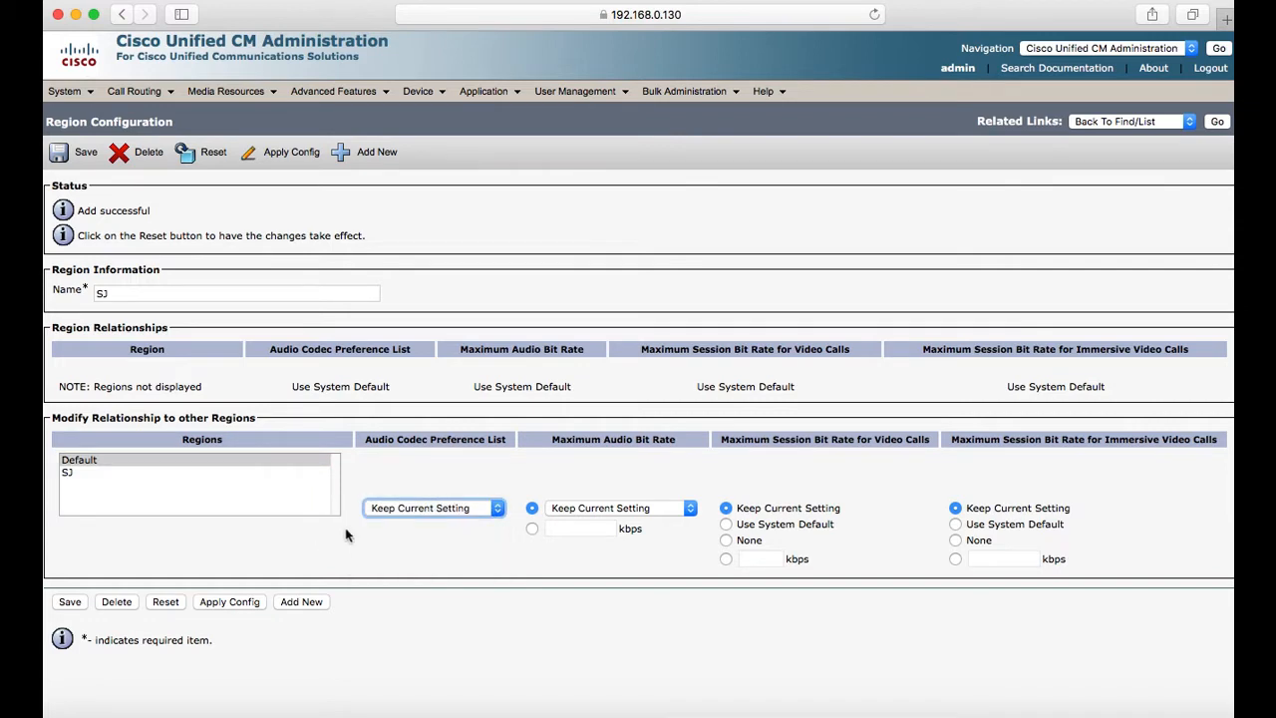
{"action": "left_click", "coordinate": [424, 510]}
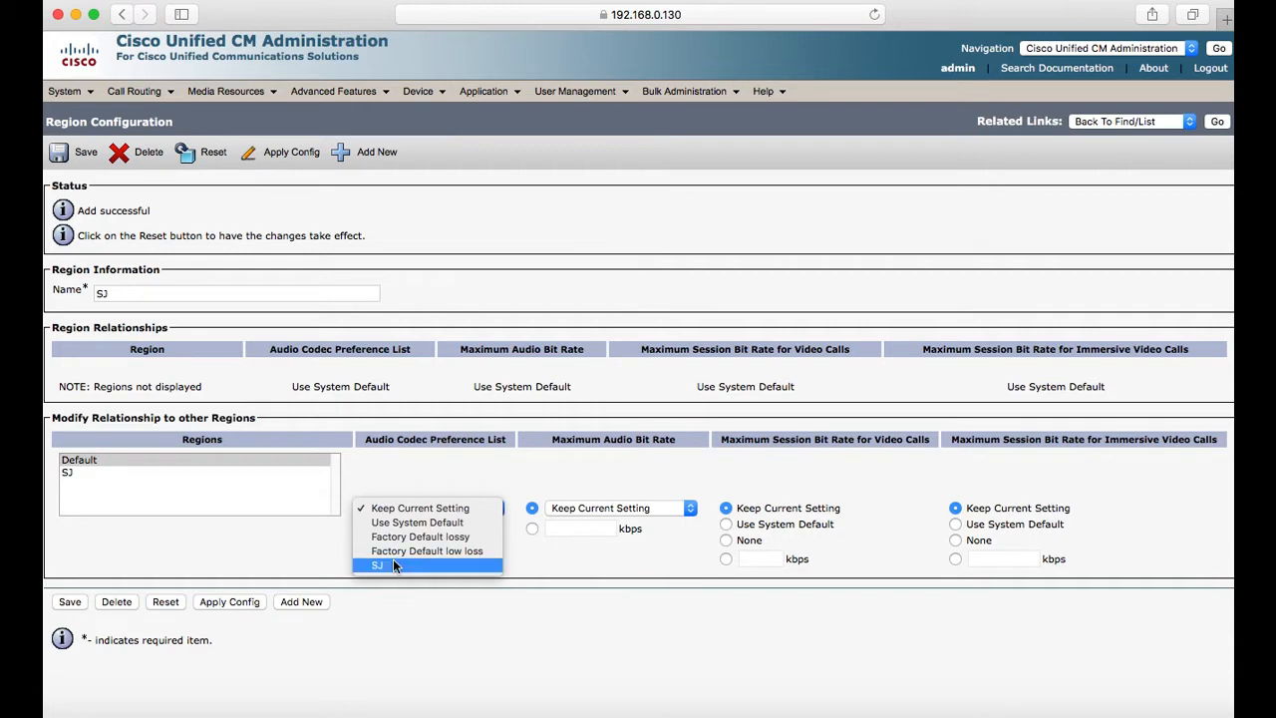
{"action": "left_click", "coordinate": [329, 562]}
{"action": "left_click", "coordinate": [577, 517]}
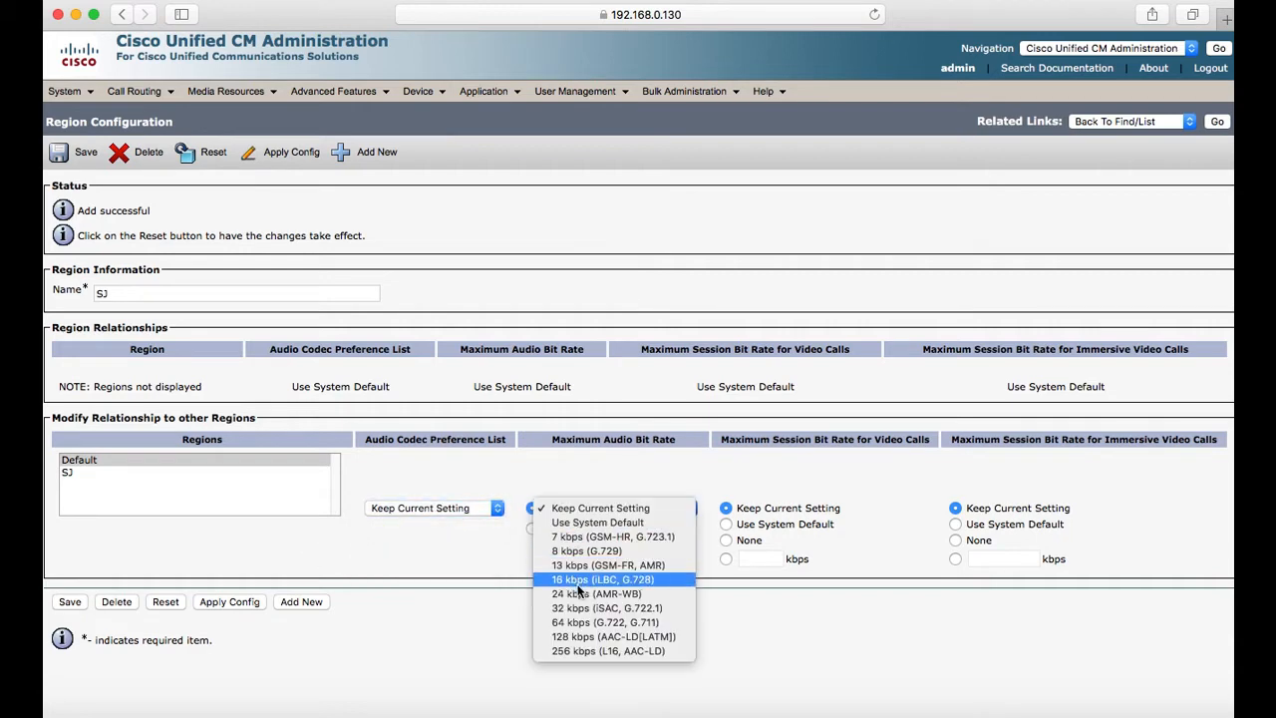
{"action": "left_click", "coordinate": [582, 624]}
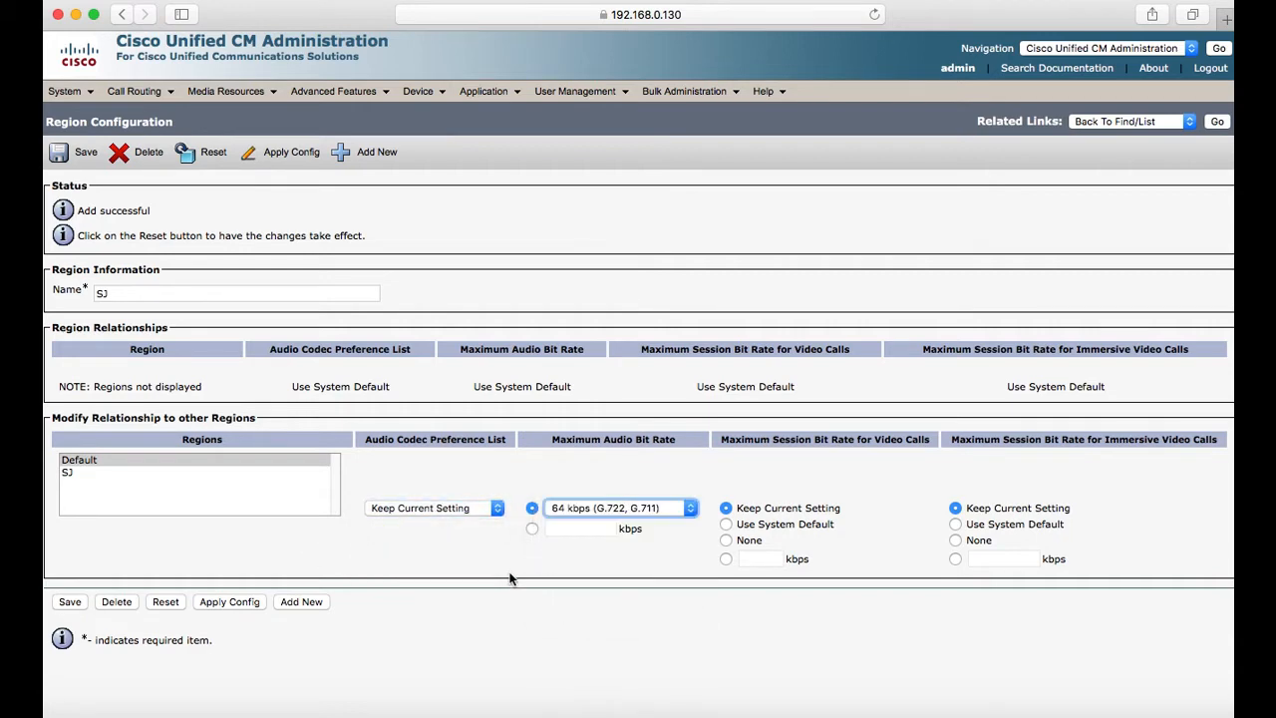
{"action": "left_click", "coordinate": [488, 545]}
{"action": "left_click", "coordinate": [60, 152]}
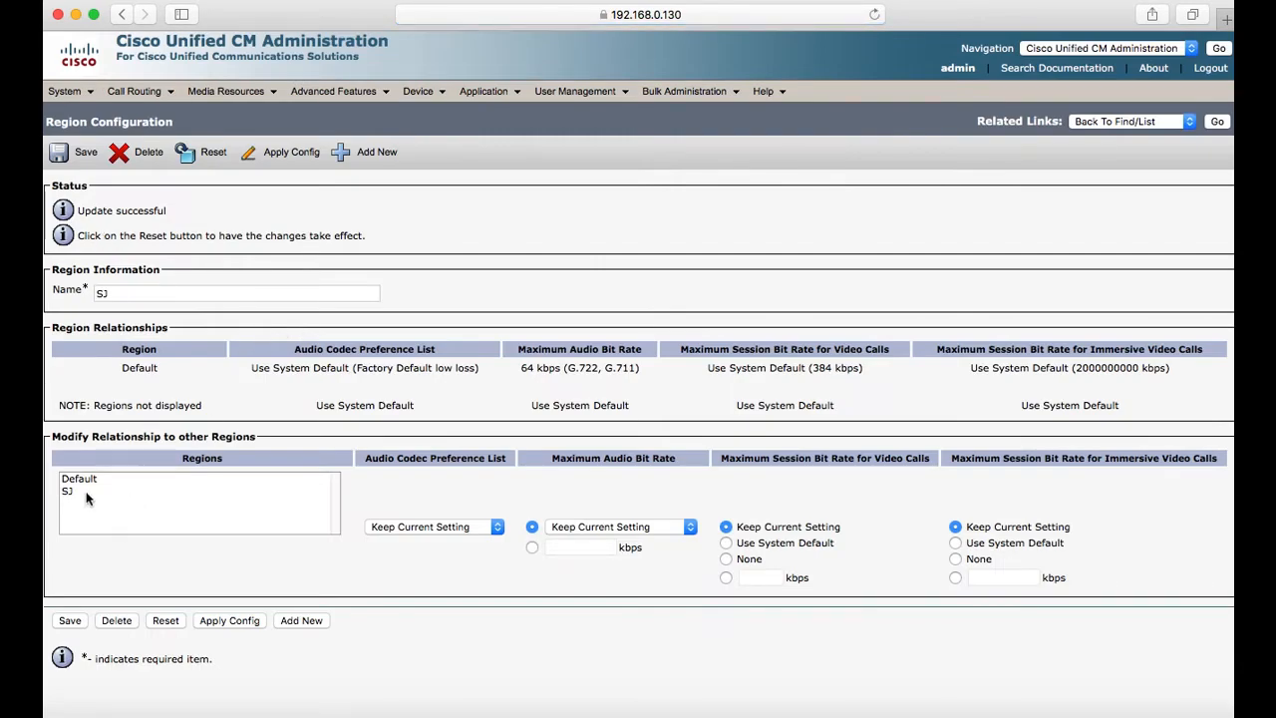
Step: Set the maximum audio bit rate within the SJ region itself to 64 kbps (G.722, G.711), save, and check the region relationships
{"action": "left_click", "coordinate": [75, 491]}
{"action": "double_click", "coordinate": [114, 299]}
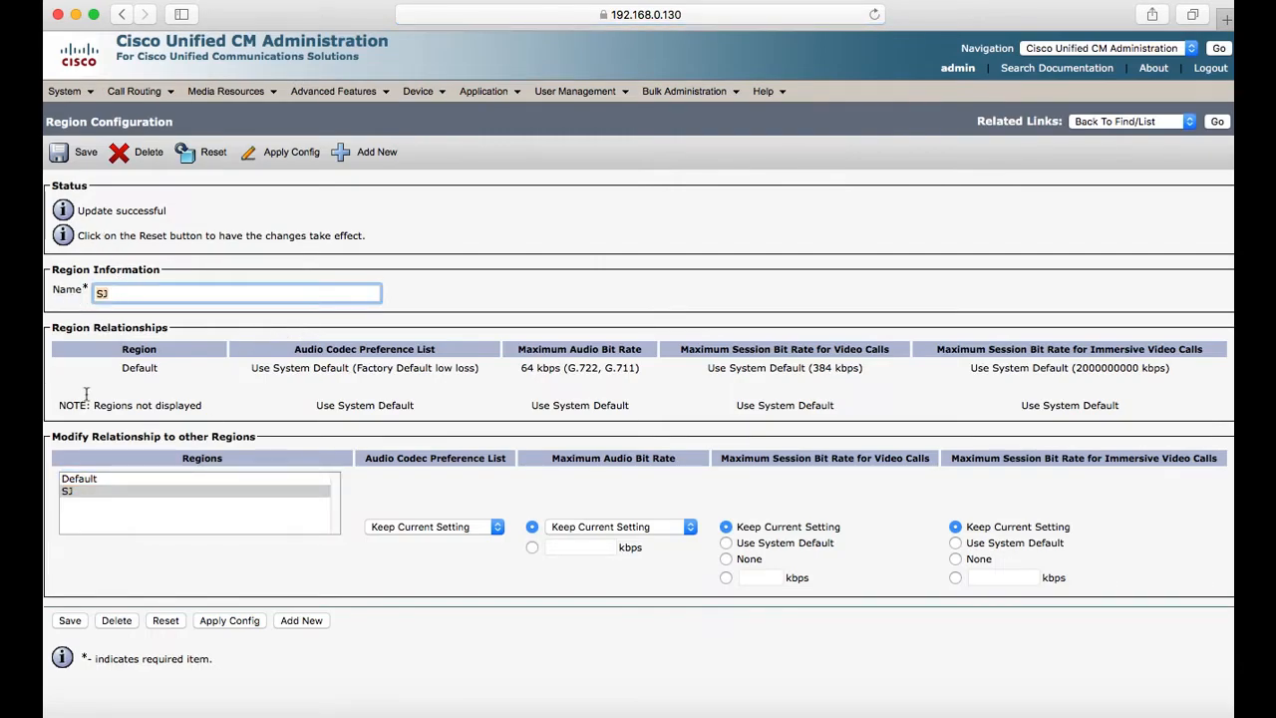
{"action": "left_click", "coordinate": [82, 491]}
{"action": "left_click", "coordinate": [497, 525]}
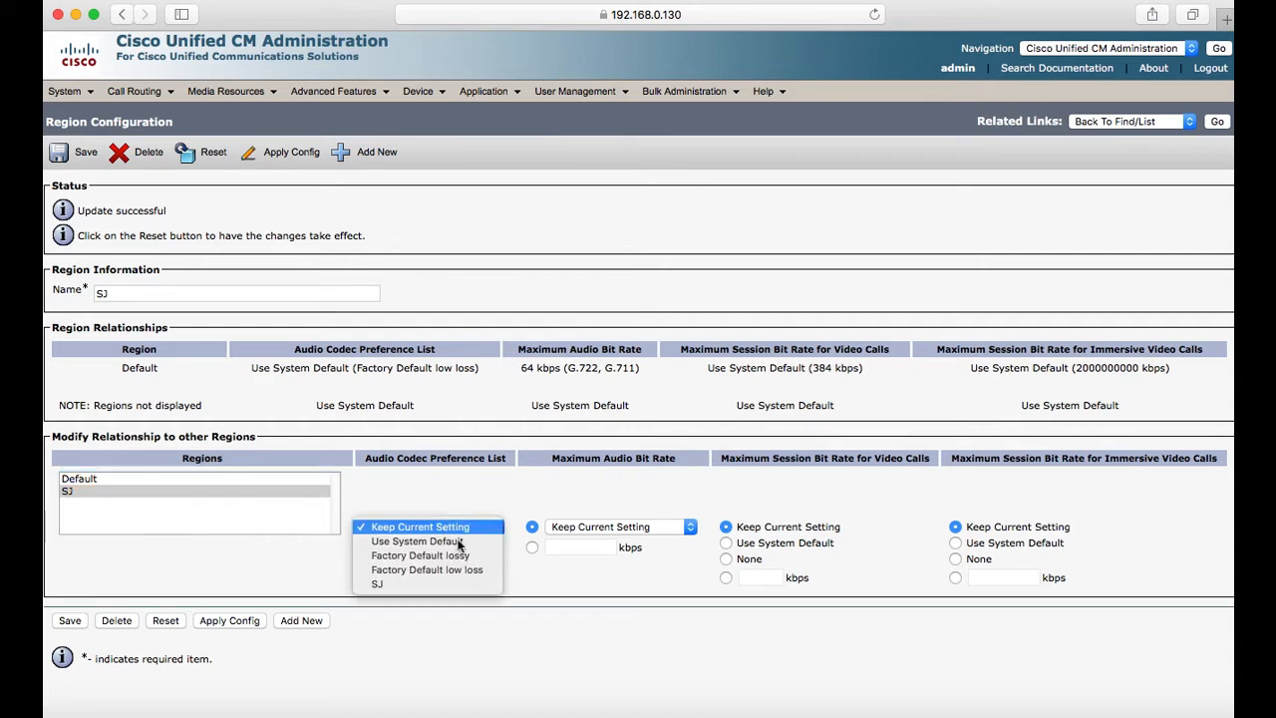
{"action": "left_click", "coordinate": [546, 539]}
{"action": "left_click", "coordinate": [598, 526]}
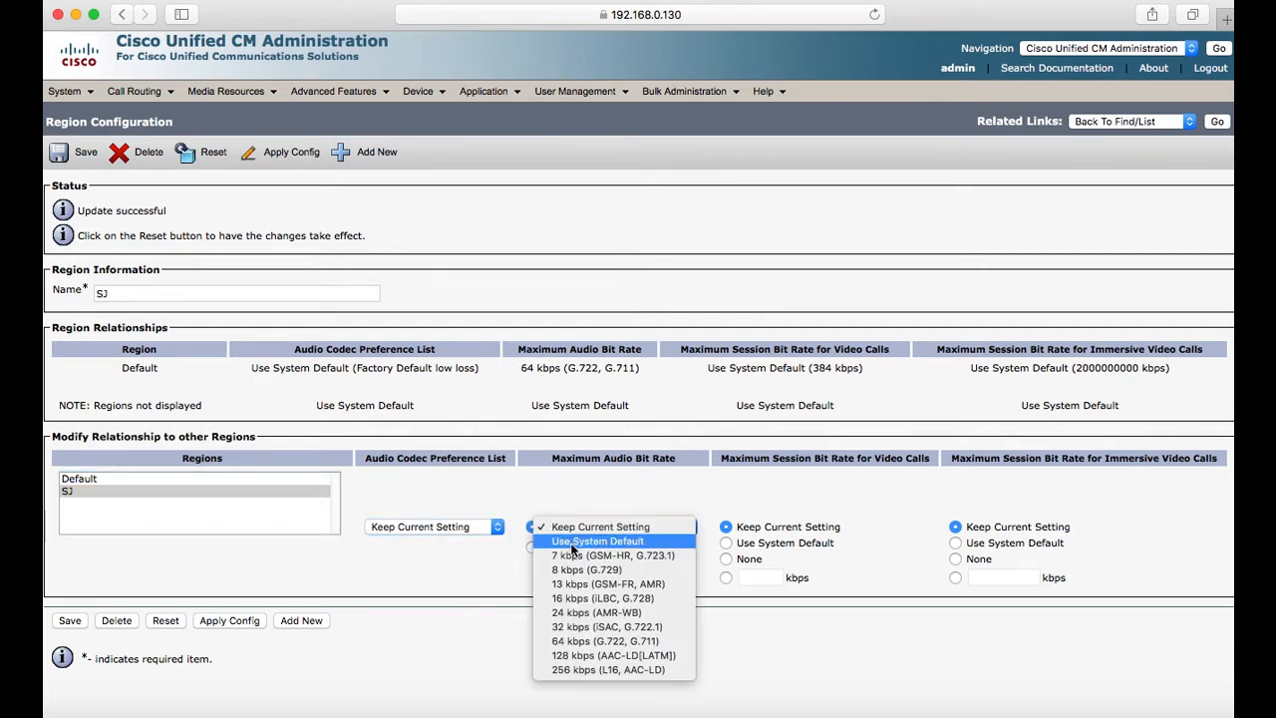
{"action": "left_click", "coordinate": [596, 642]}
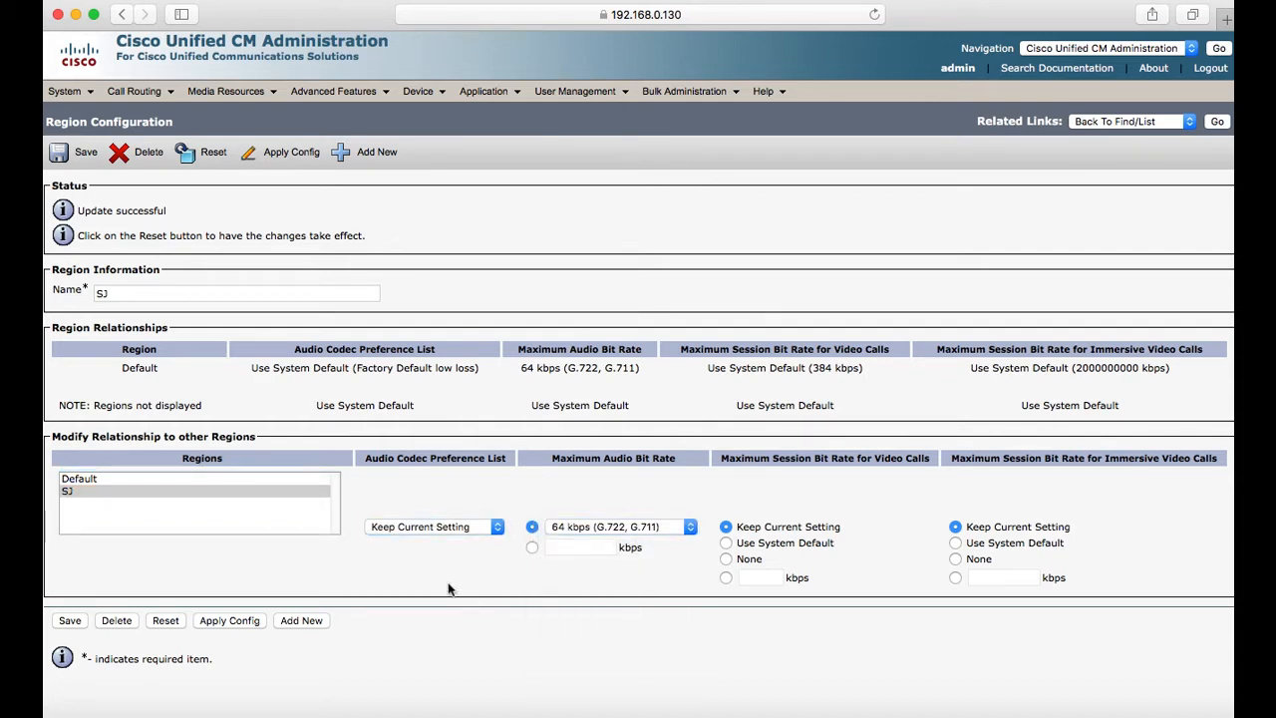
{"action": "left_click", "coordinate": [75, 621]}
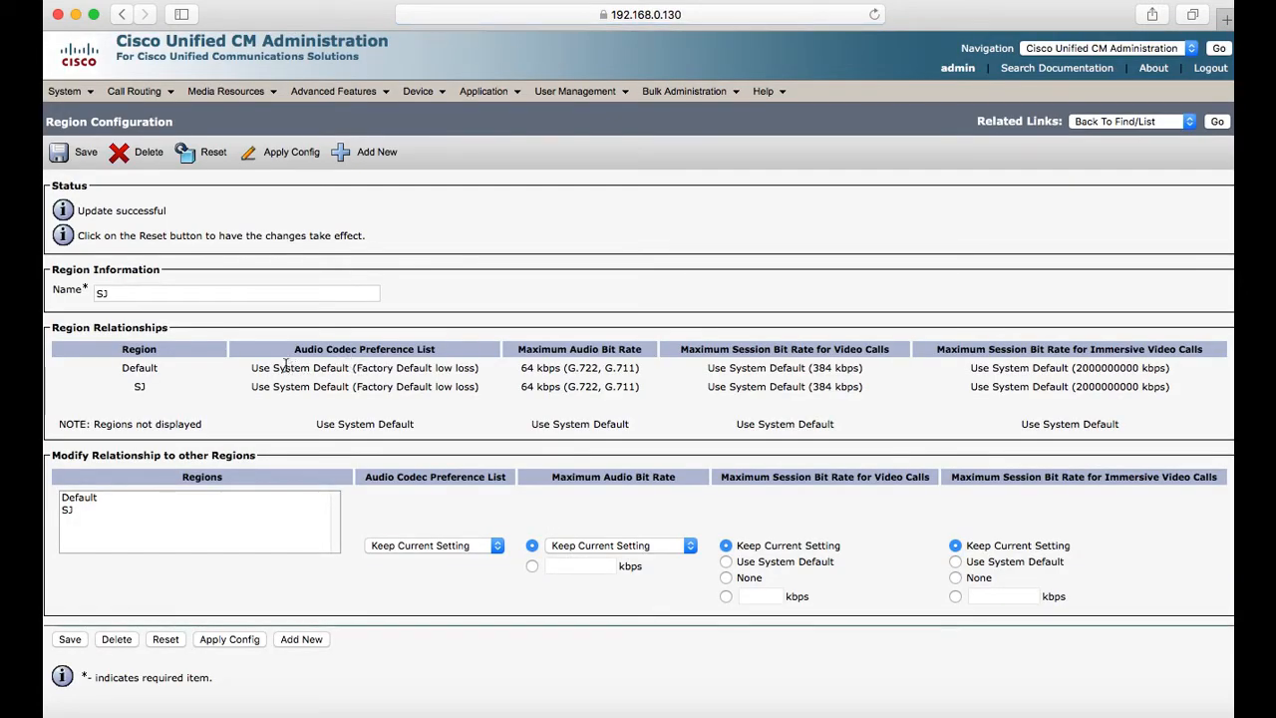
{"action": "left_click_drag", "start_coordinate": [252, 368], "coordinate": [472, 368]}
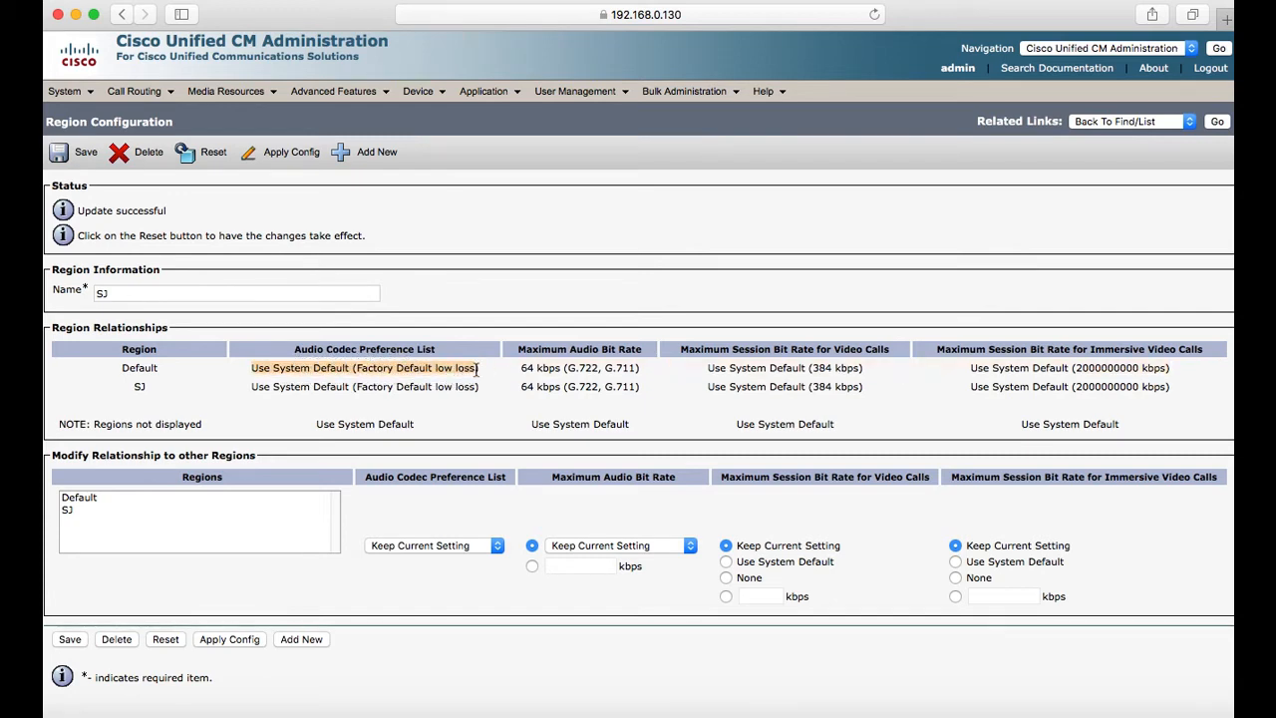
{"action": "left_click", "coordinate": [452, 368]}
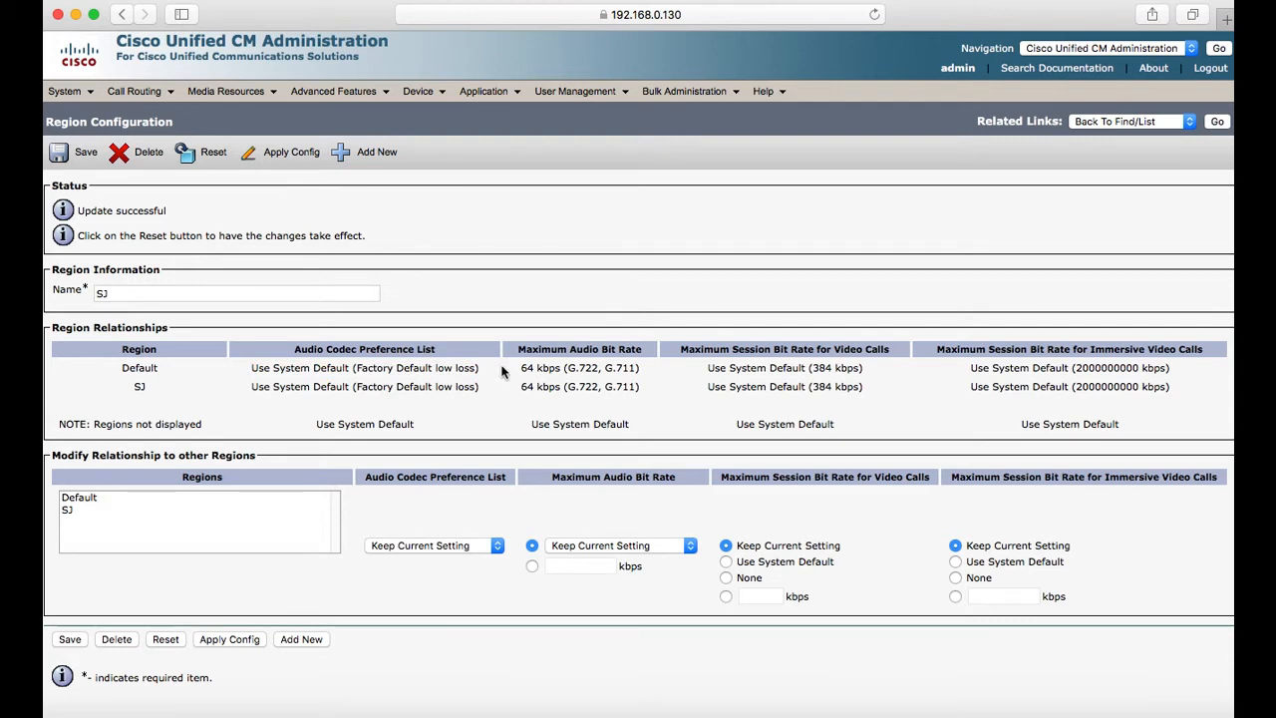
{"action": "left_click_drag", "start_coordinate": [519, 366], "coordinate": [593, 364]}
{"action": "left_click", "coordinate": [592, 365]}
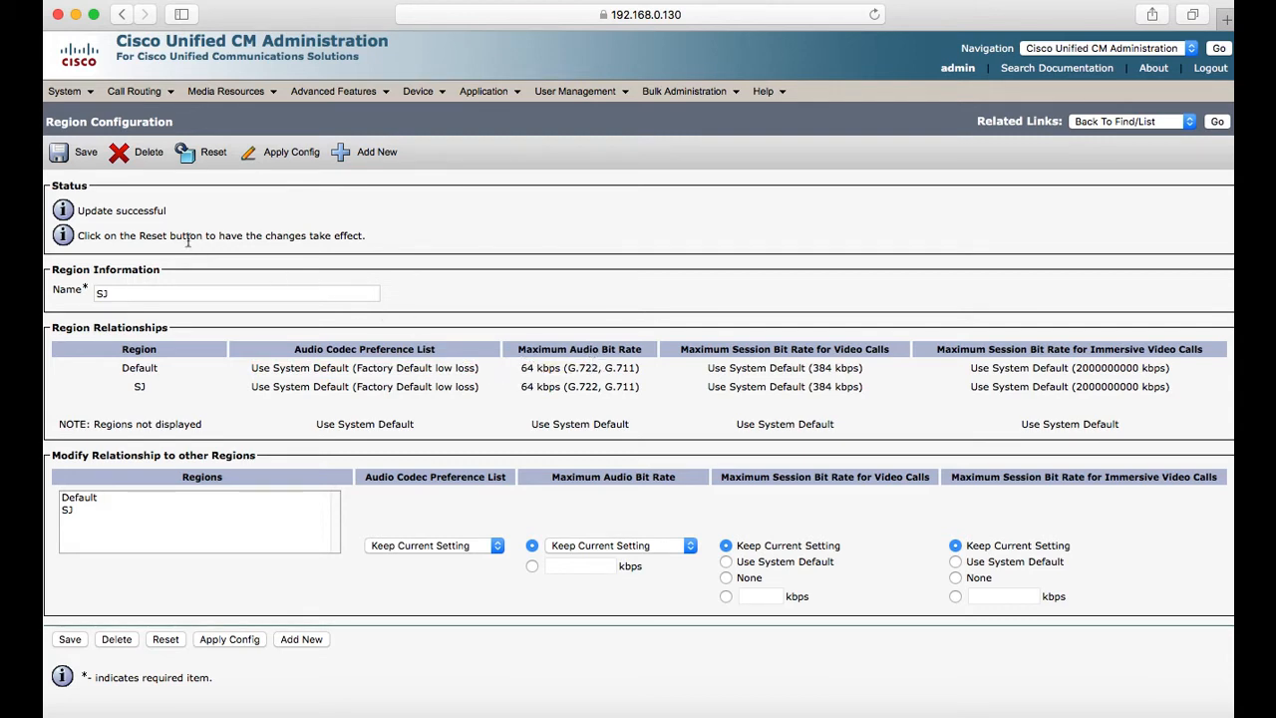
Step: List all existing audio codec preference lists under the region information
{"action": "left_click", "coordinate": [65, 91]}
{"action": "mouse_move", "coordinate": [220, 261]}
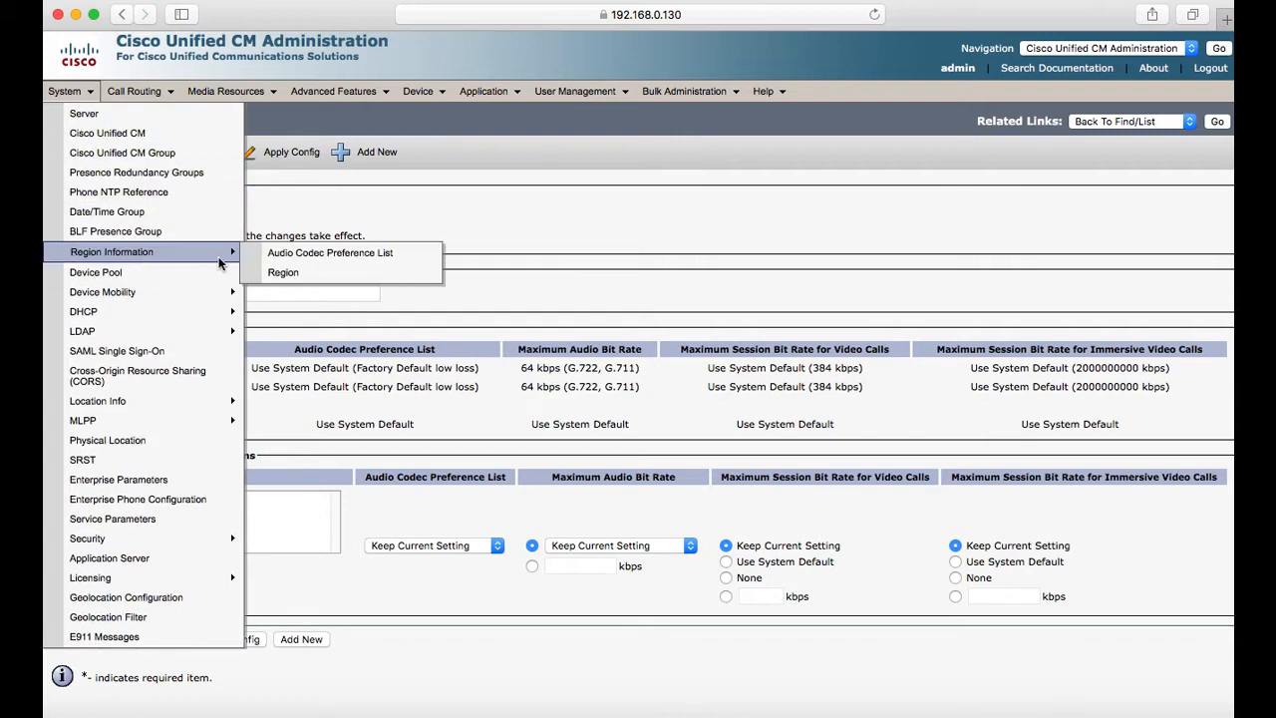
{"action": "left_click", "coordinate": [304, 254]}
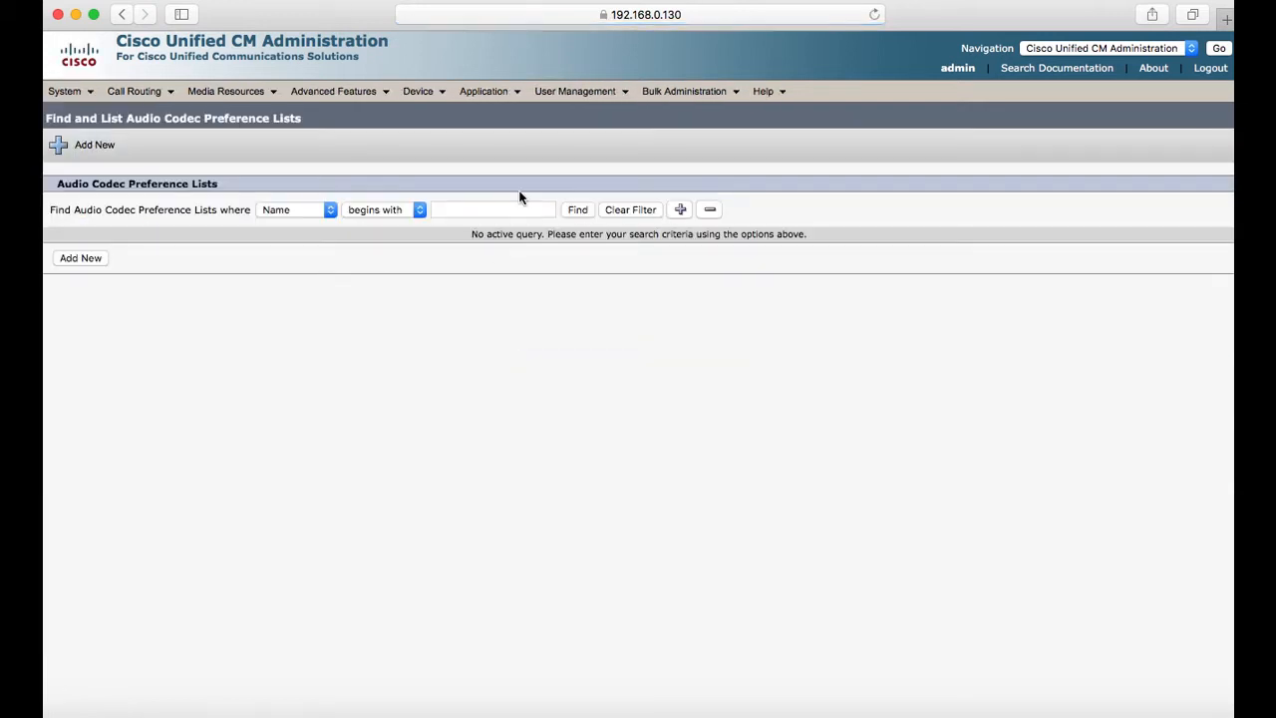
{"action": "left_click", "coordinate": [577, 210]}
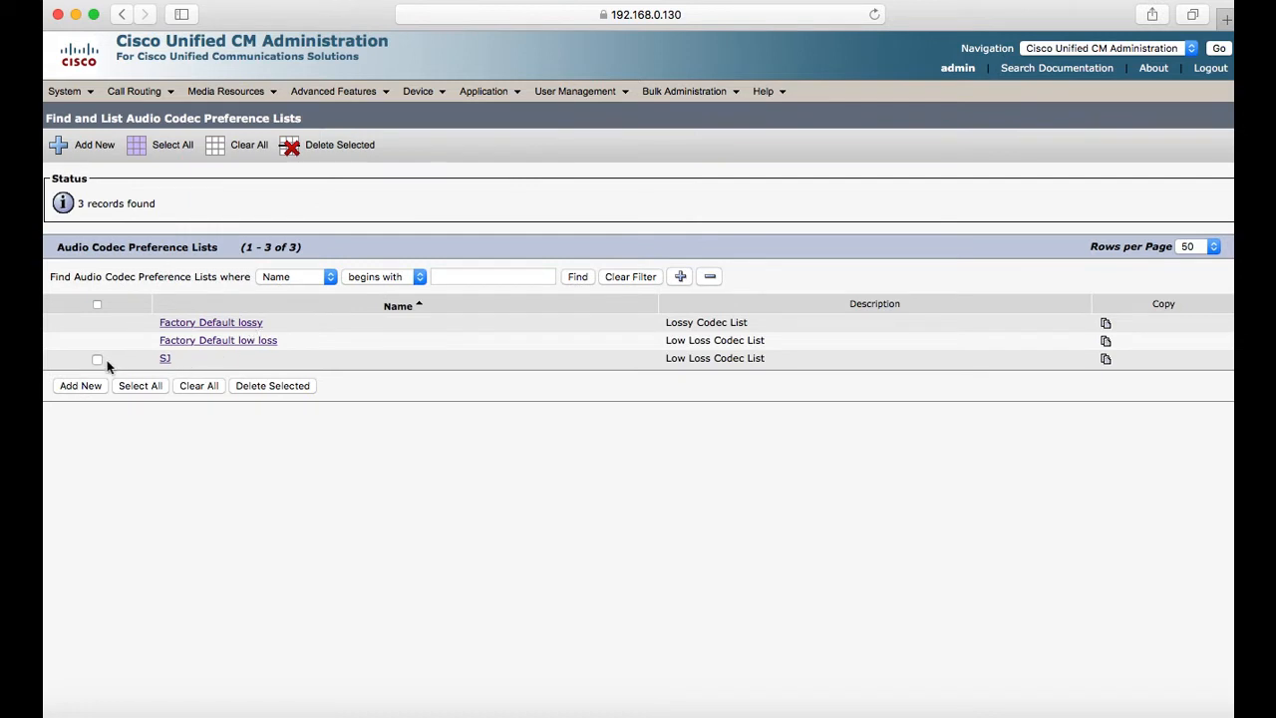
Step: Try to delete the SJ audio codec preference list
{"action": "left_click", "coordinate": [263, 387]}
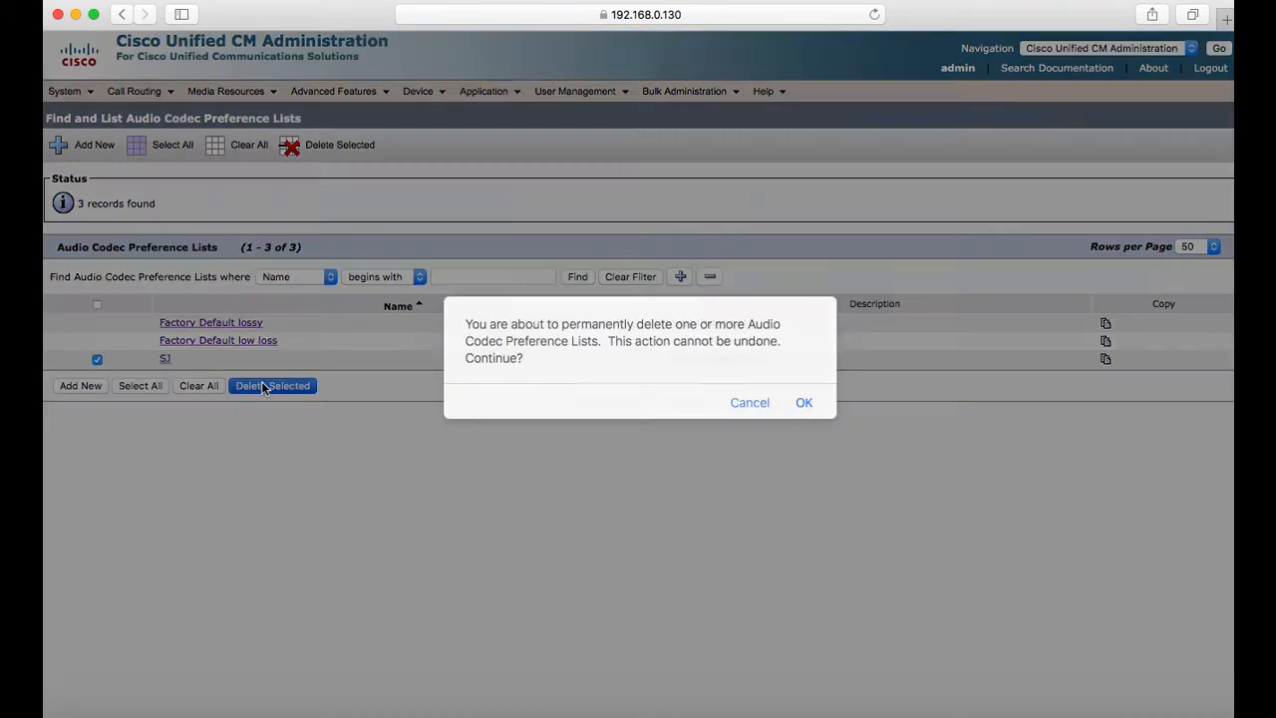
{"action": "left_click", "coordinate": [803, 402]}
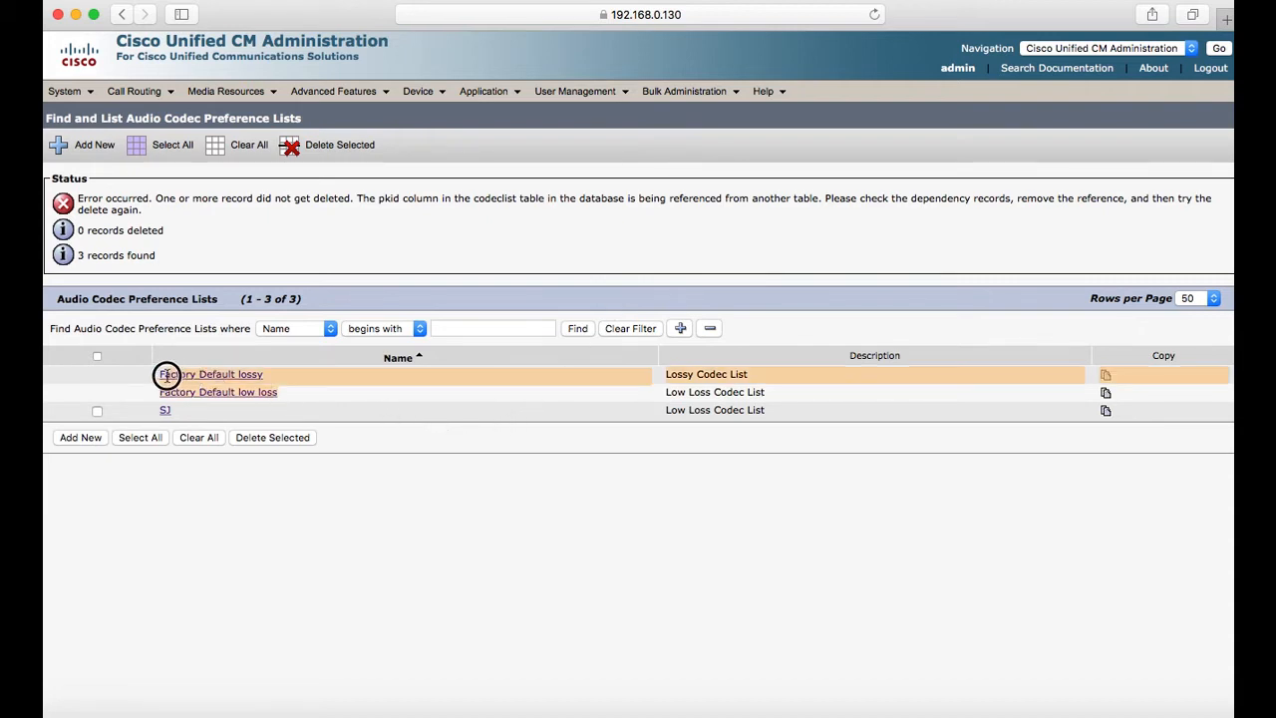
Step: Start a new audio codec preference list as a copy of Factory Default low loss
{"action": "left_click", "coordinate": [68, 440]}
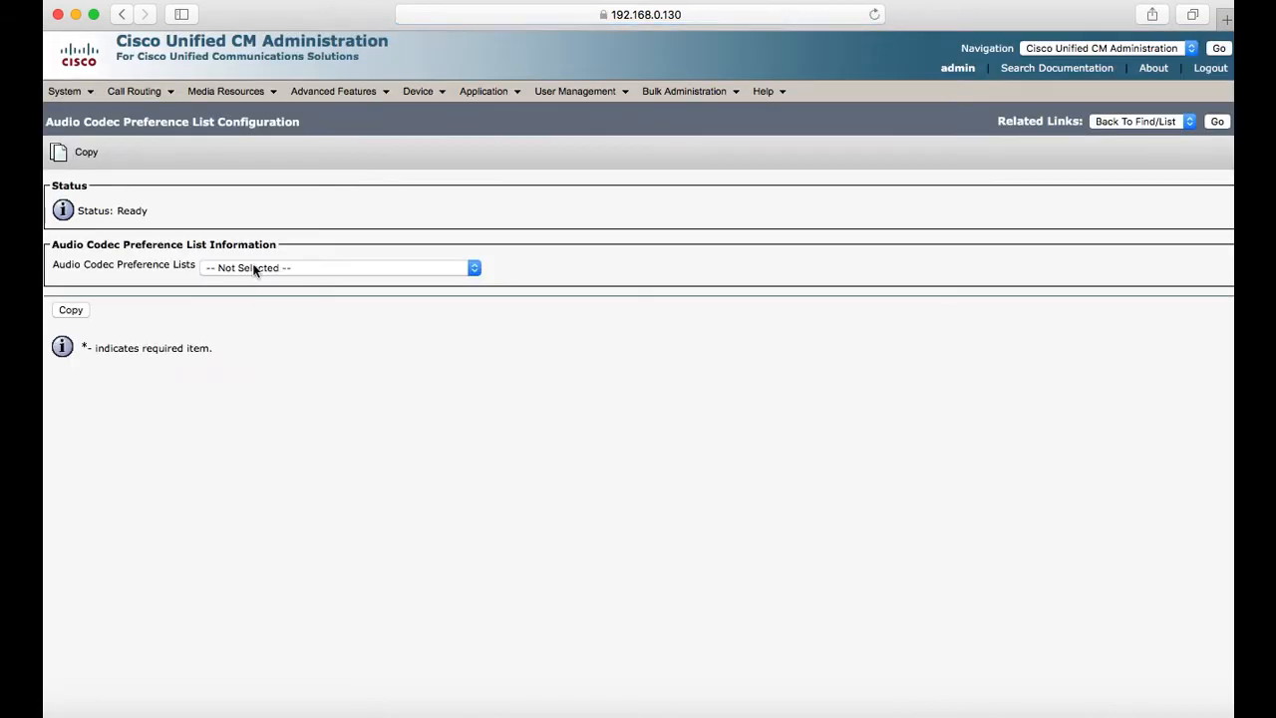
{"action": "left_click", "coordinate": [263, 269]}
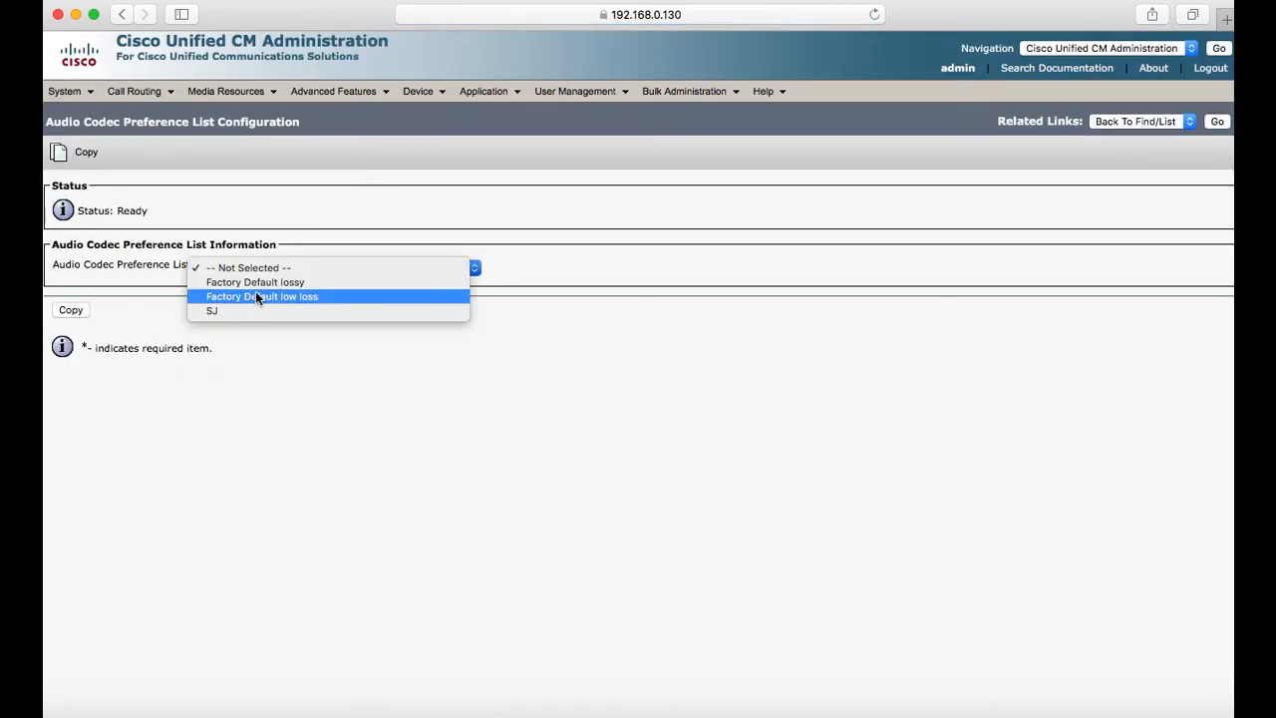
{"action": "key", "text": "Escape"}
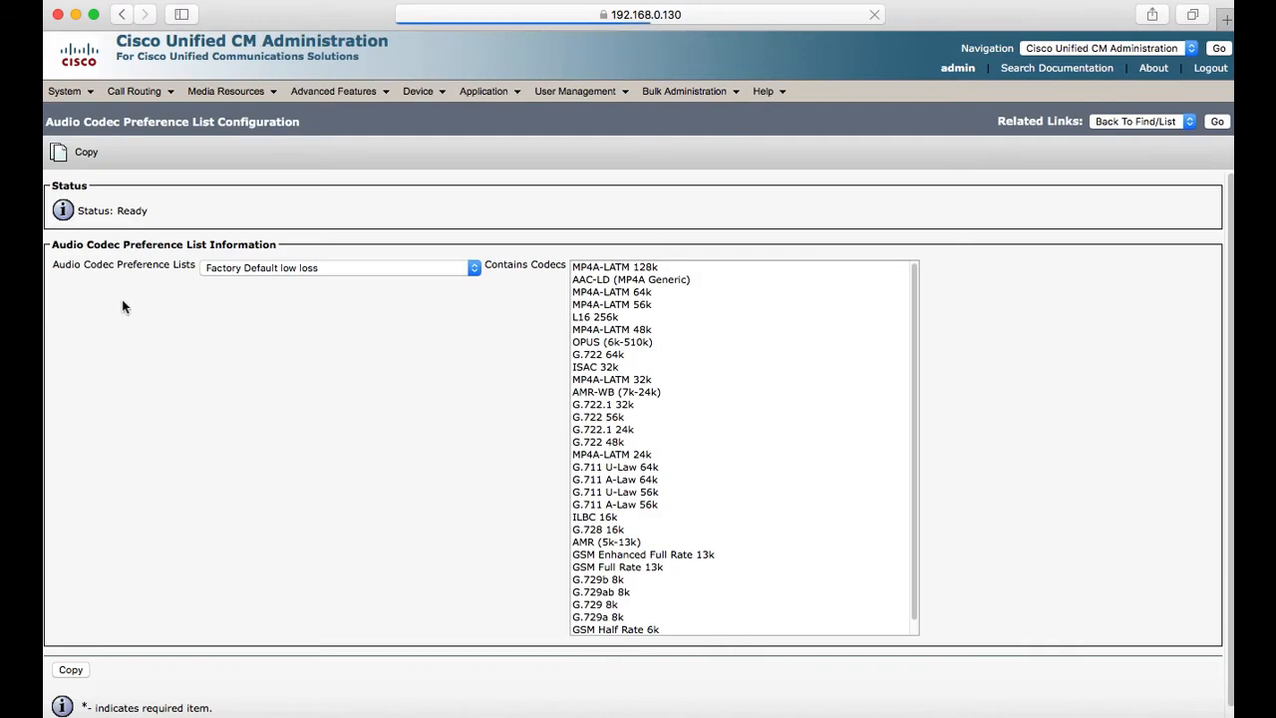
{"action": "left_click", "coordinate": [588, 267]}
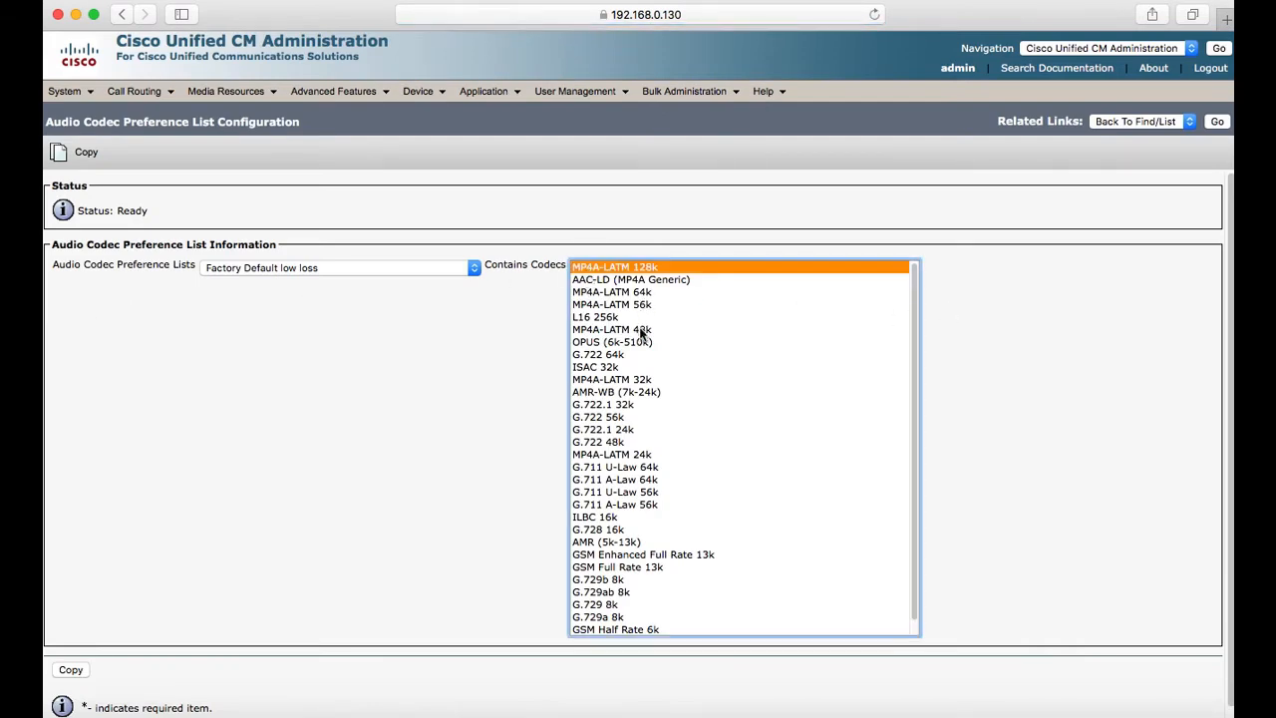
{"action": "scroll", "coordinate": [603, 454], "scroll_direction": "down", "scroll_amount": 1}
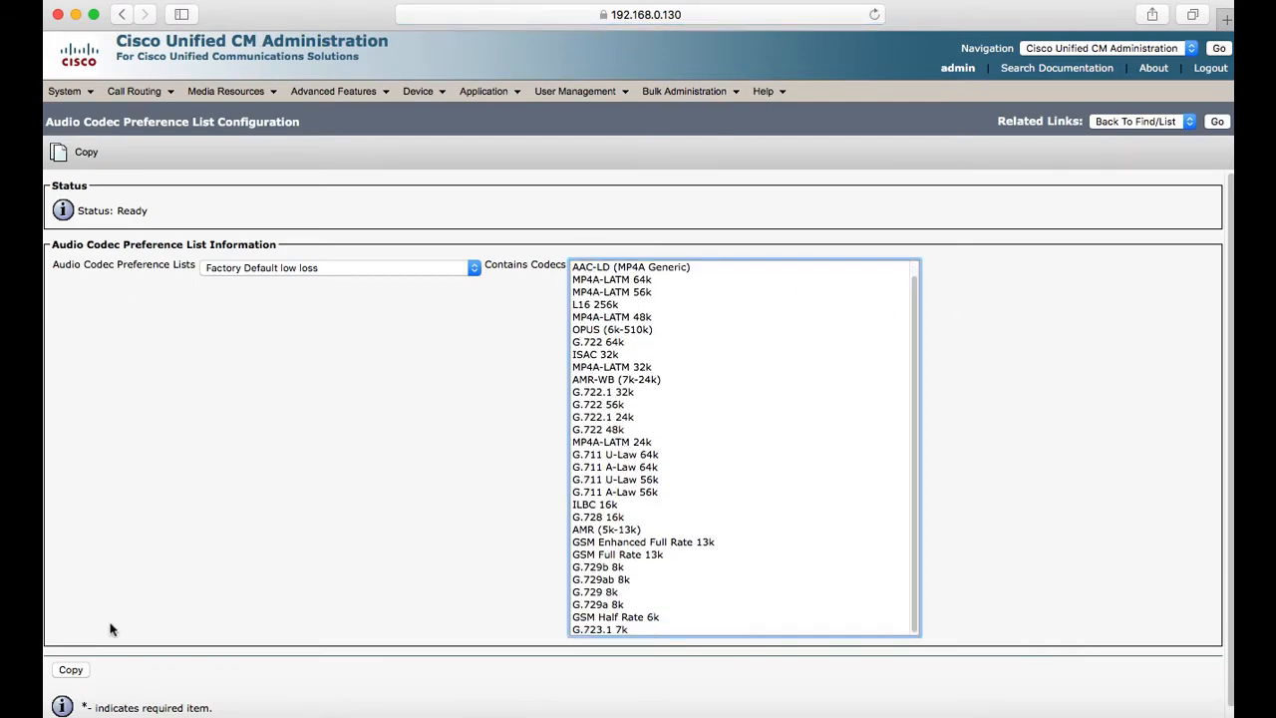
{"action": "left_click", "coordinate": [72, 670]}
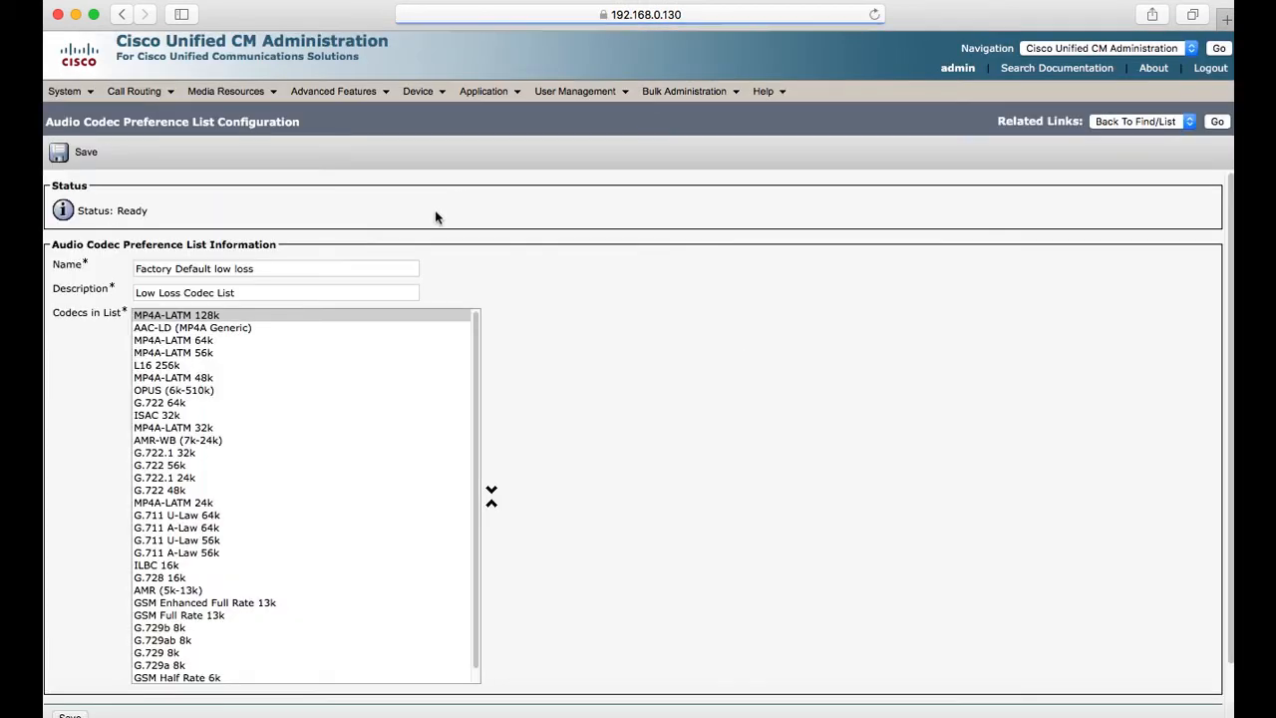
Step: Name the copied codec preference list SJ_New and set its description to SJ_NEW
{"action": "triple_click", "coordinate": [257, 289]}
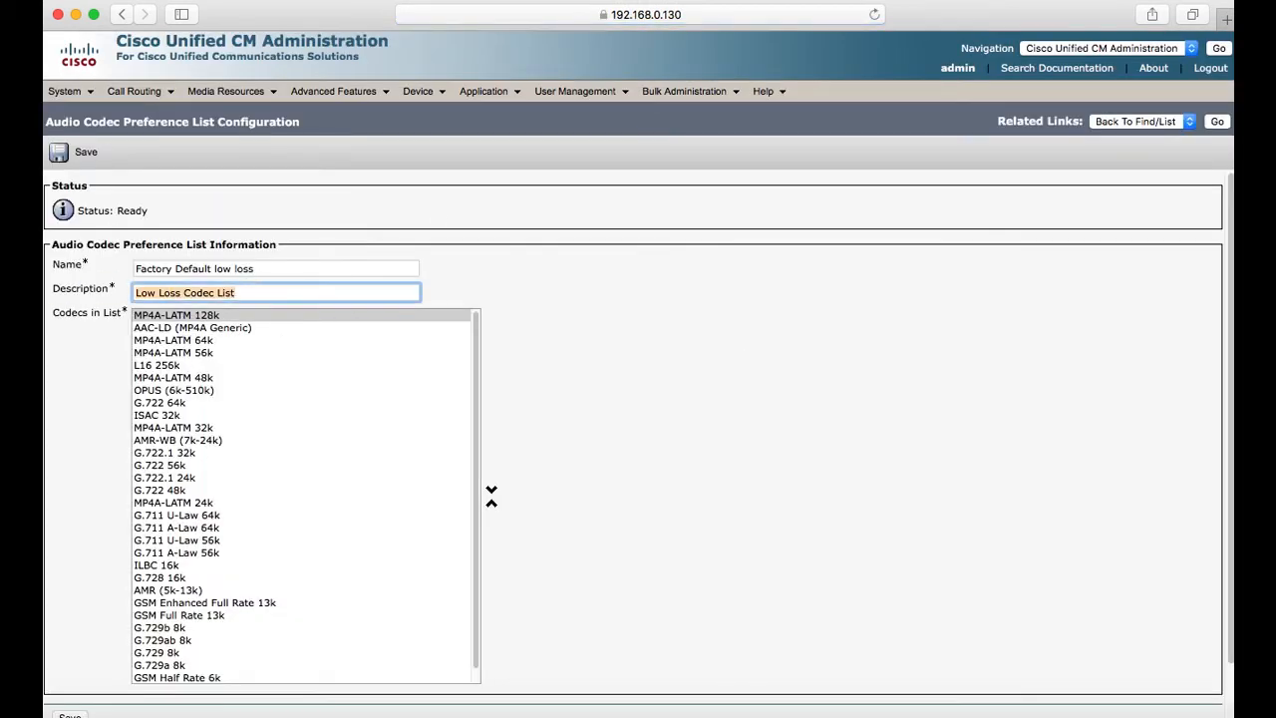
{"action": "type", "text": "SJNEW"}
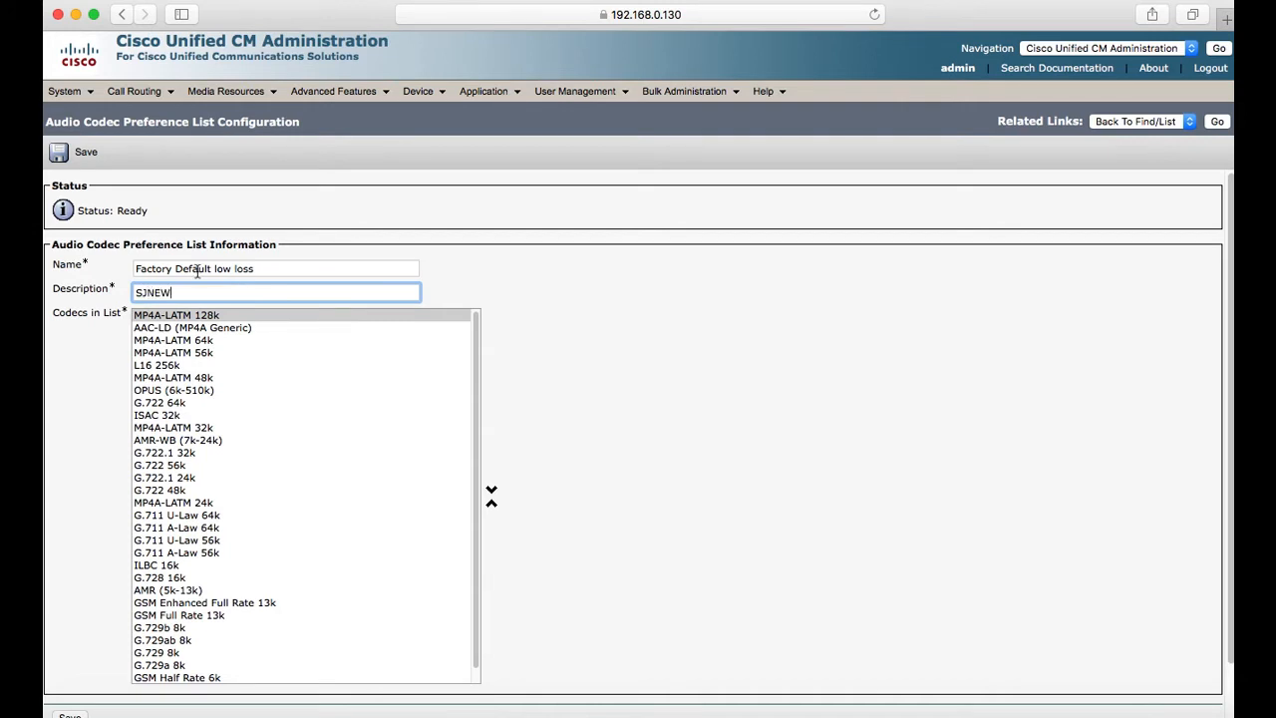
{"action": "left_click", "coordinate": [150, 292]}
{"action": "type", "text": "_NEW"}
{"action": "key", "text": "shift+Tab"}
{"action": "type", "text": "S"}
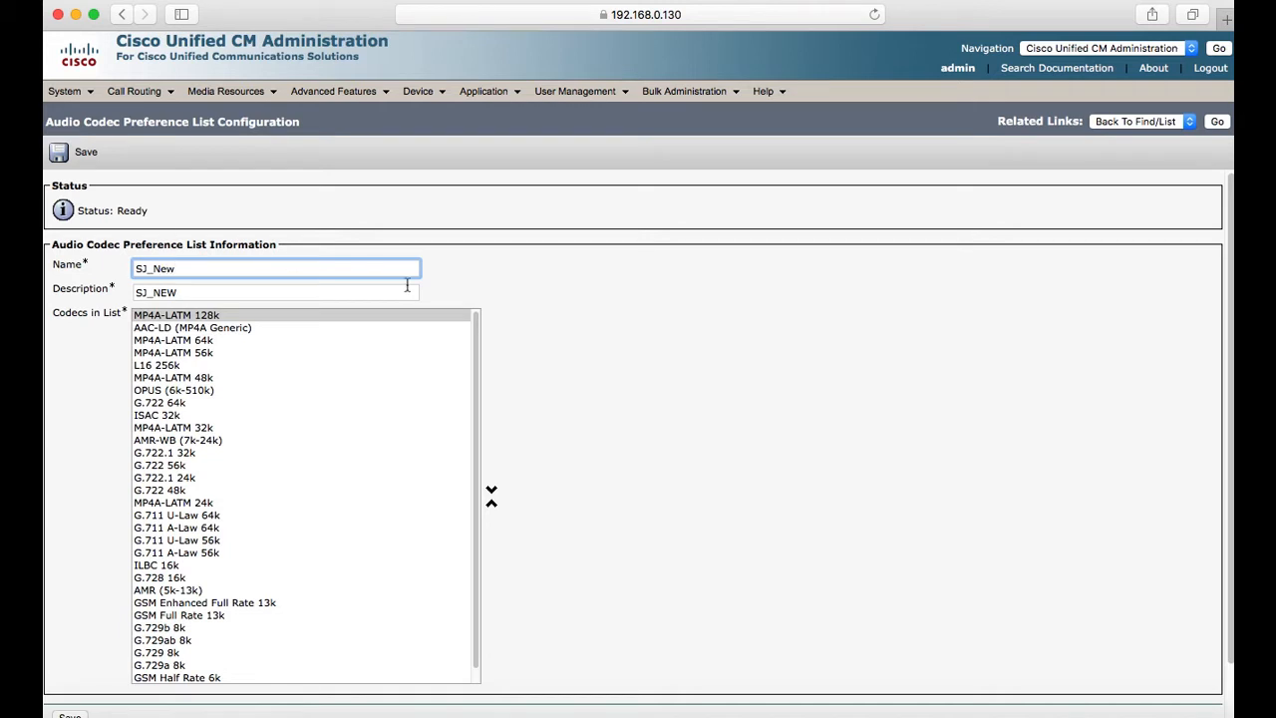
{"action": "left_click", "coordinate": [850, 385]}
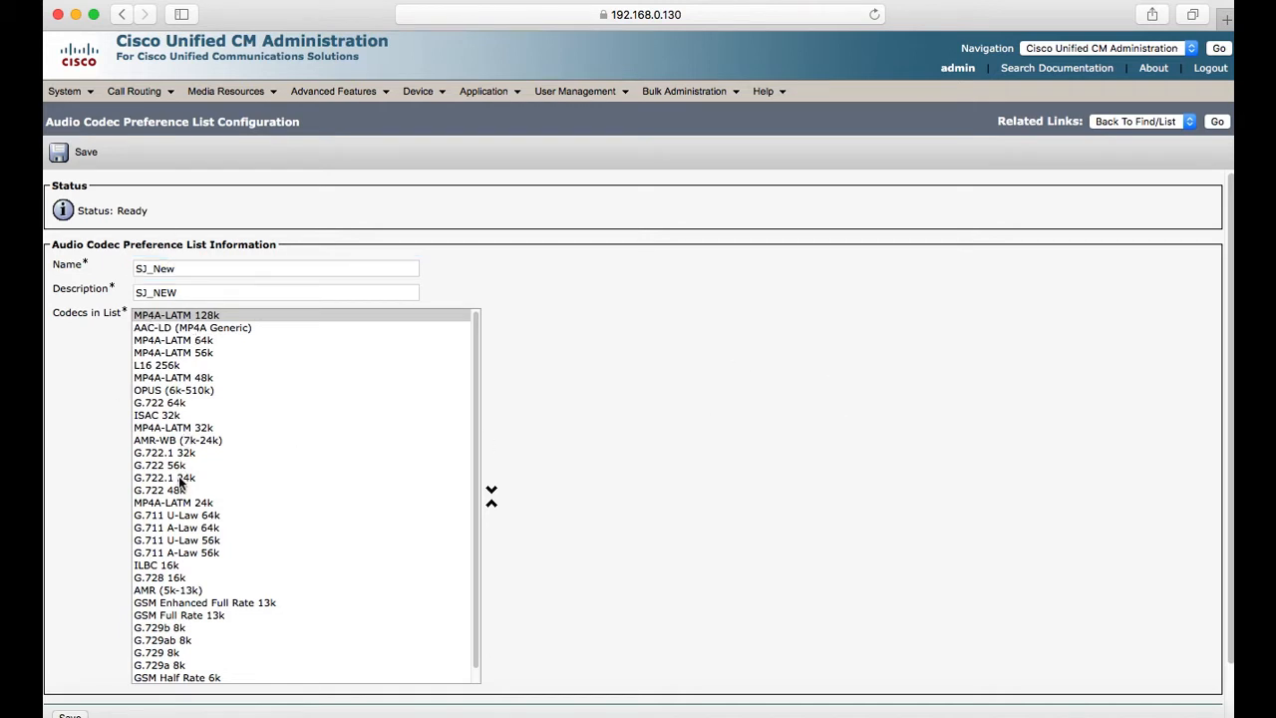
Step: Move the G.711 U-Law 64k codec to the top of the SJ_New codec list
{"action": "left_click", "coordinate": [185, 515]}
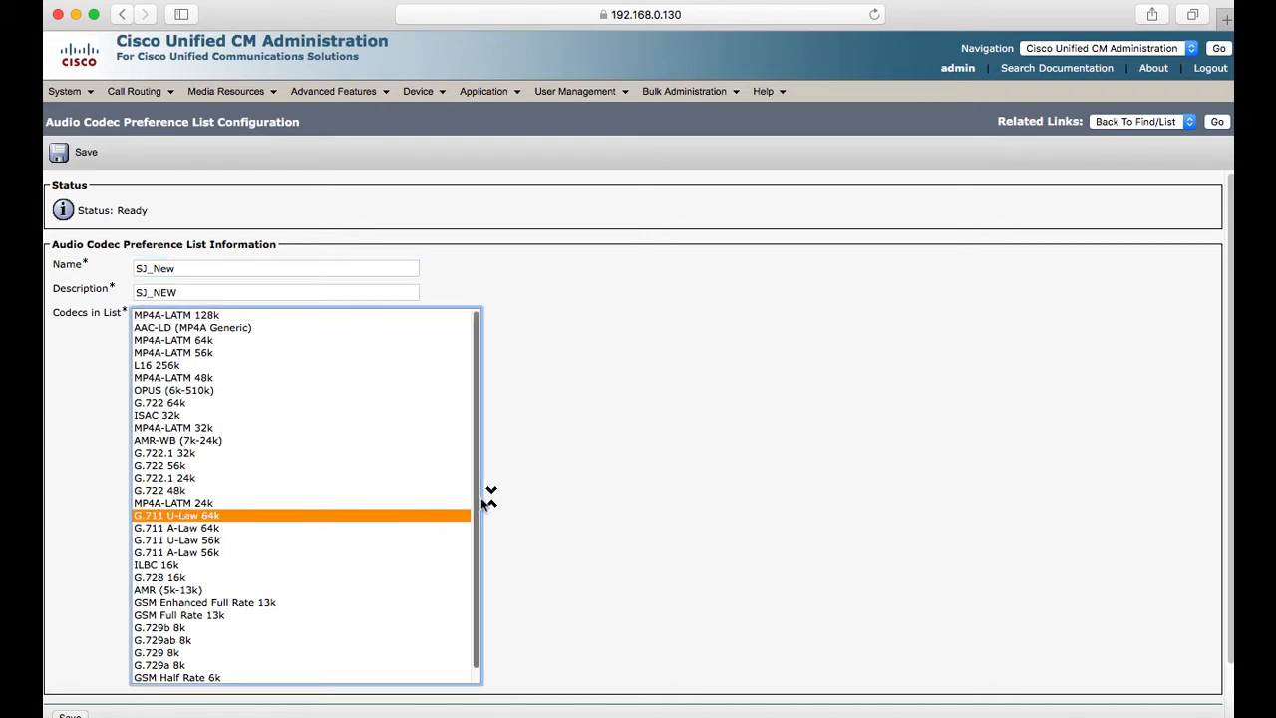
{"action": "left_click", "coordinate": [493, 505]}
{"action": "left_click", "coordinate": [493, 504]}
{"action": "left_click", "coordinate": [492, 504]}
{"action": "left_click", "coordinate": [492, 504]}
{"action": "left_click", "coordinate": [493, 504]}
{"action": "left_click", "coordinate": [492, 505]}
{"action": "double_click", "coordinate": [492, 505]}
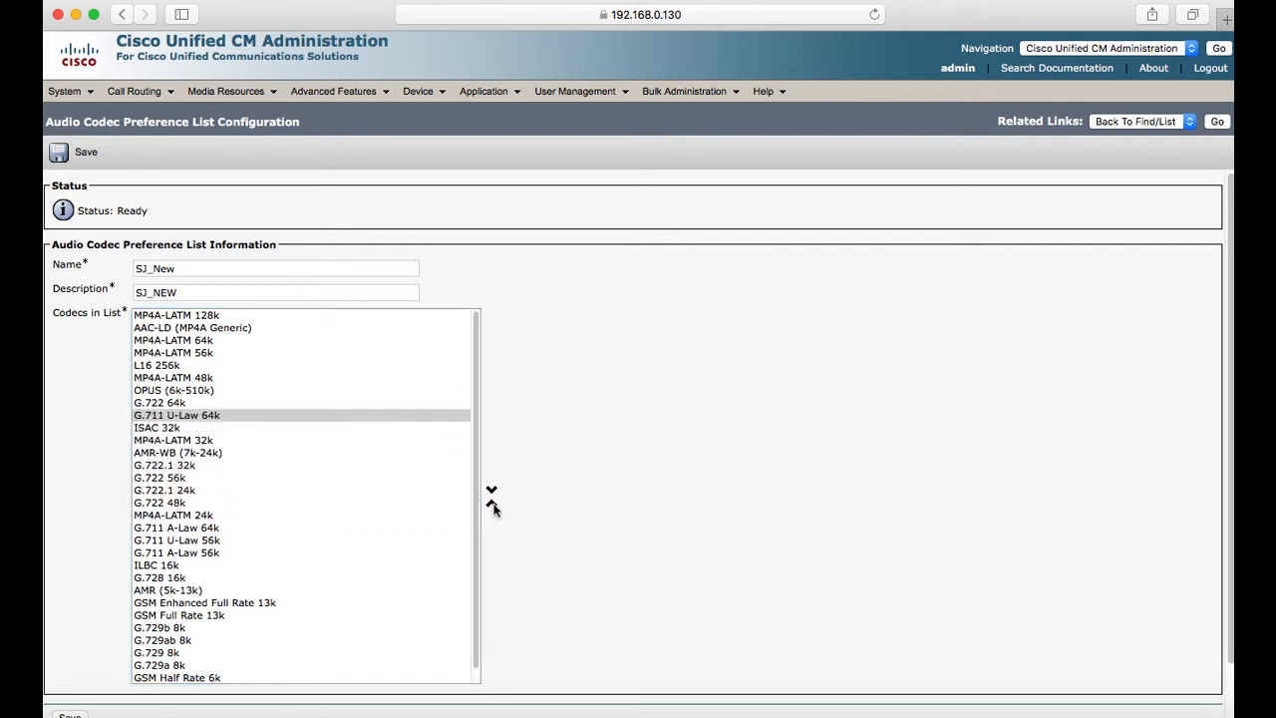
{"action": "double_click", "coordinate": [492, 505]}
{"action": "double_click", "coordinate": [492, 504]}
{"action": "double_click", "coordinate": [492, 504]}
{"action": "double_click", "coordinate": [493, 505]}
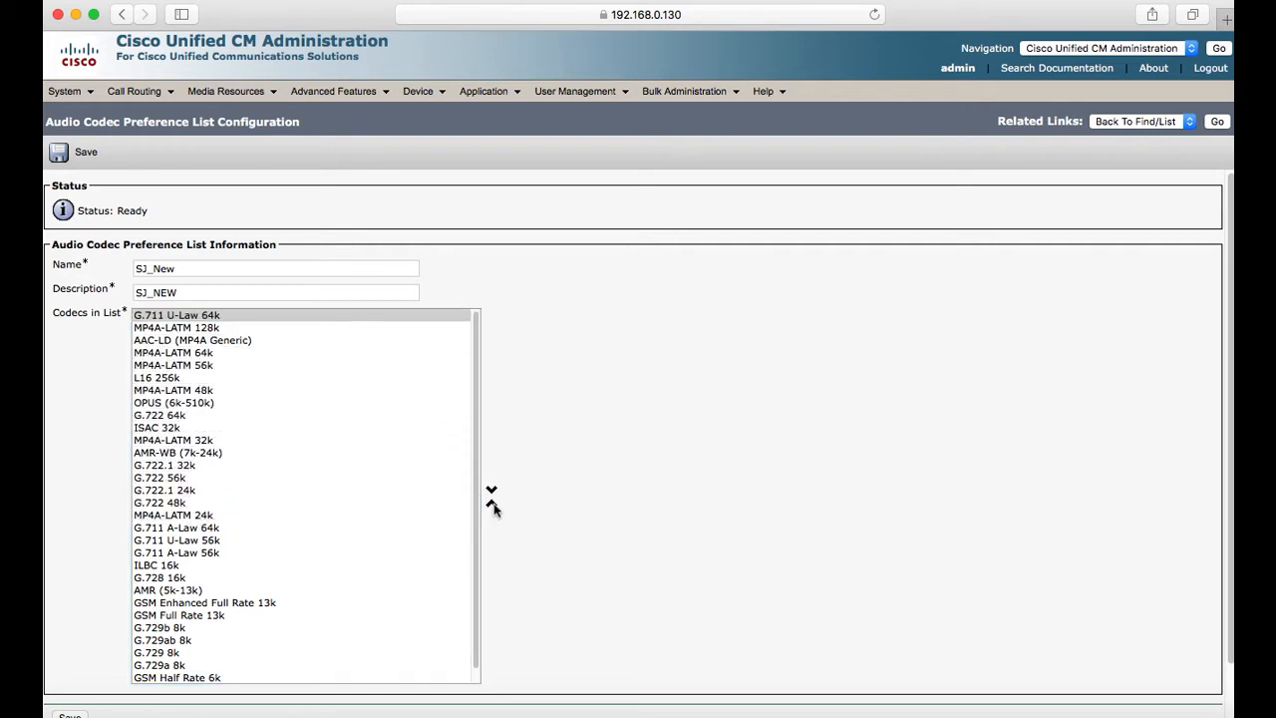
Step: Place G.711 A-Law 64k second in the codec list, directly below G.711 U-Law 64k, and save the preference list
{"action": "left_click", "coordinate": [212, 527]}
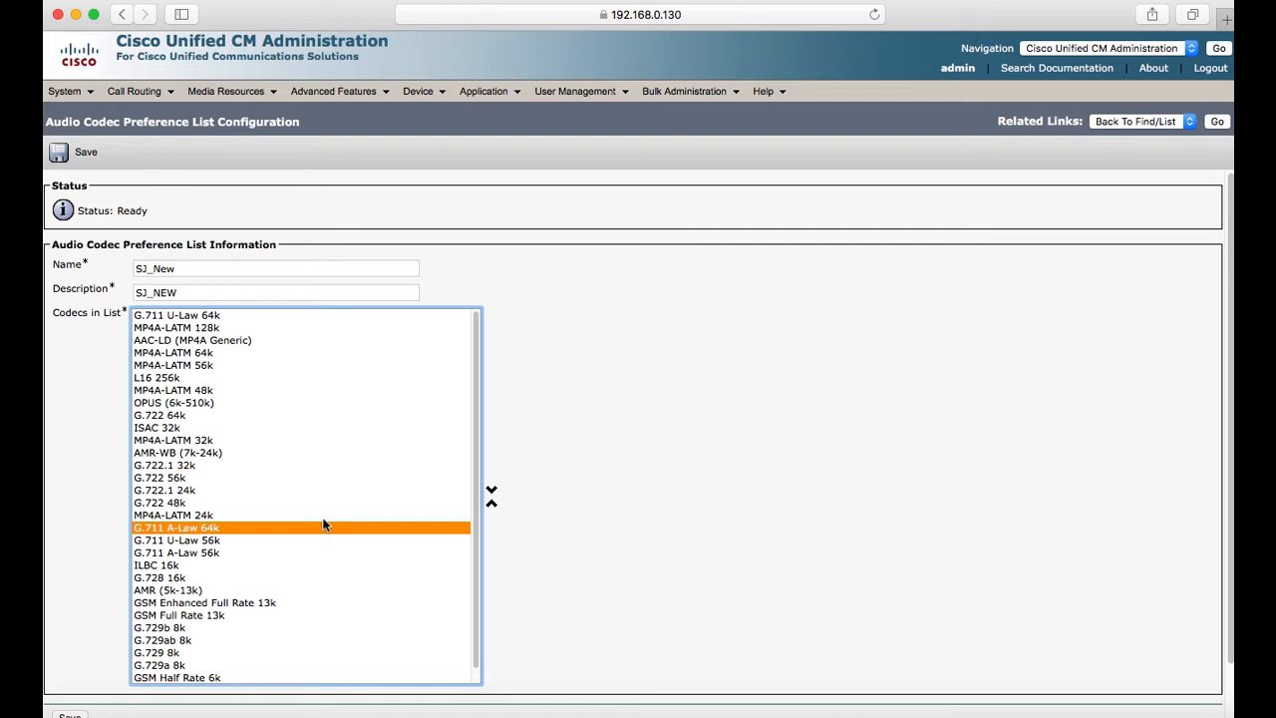
{"action": "left_click", "coordinate": [491, 505]}
{"action": "left_click", "coordinate": [491, 506]}
{"action": "left_click", "coordinate": [491, 505]}
{"action": "left_click", "coordinate": [490, 506]}
{"action": "left_click", "coordinate": [490, 506]}
{"action": "left_click", "coordinate": [490, 505]}
{"action": "left_click", "coordinate": [490, 505]}
{"action": "left_click", "coordinate": [490, 506]}
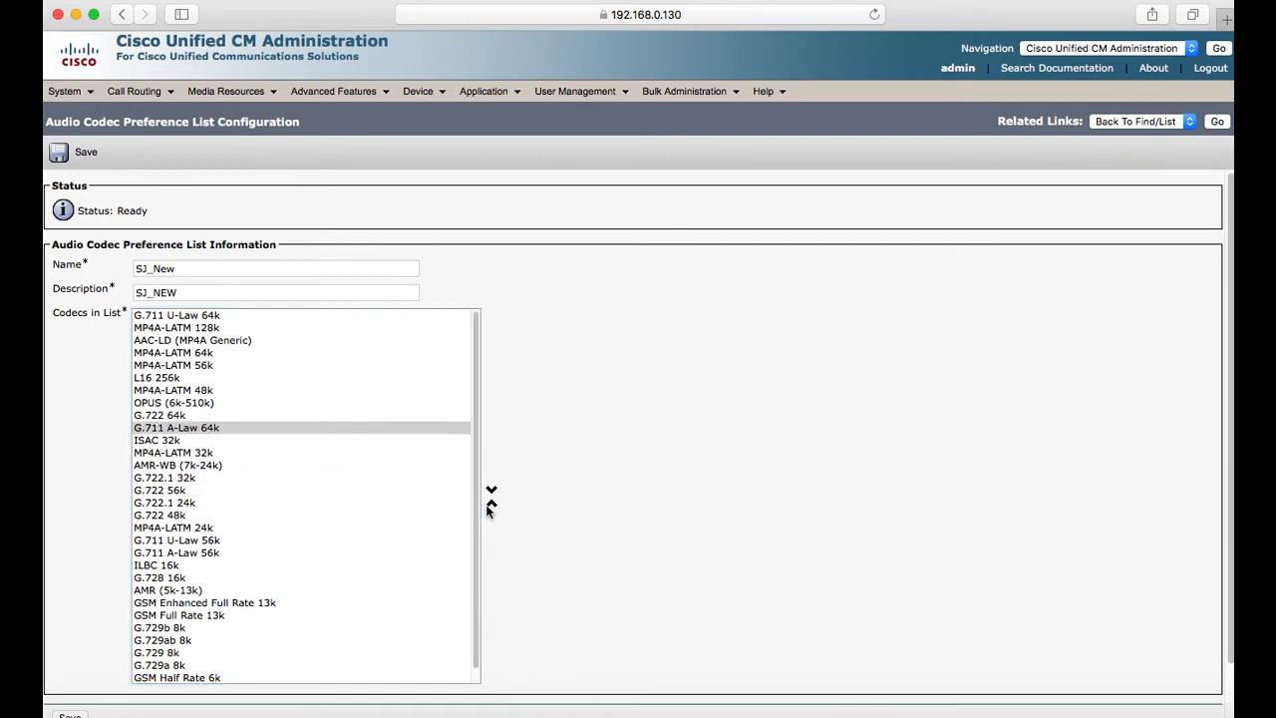
{"action": "left_click", "coordinate": [491, 505]}
{"action": "left_click", "coordinate": [491, 505]}
{"action": "left_click", "coordinate": [491, 506]}
{"action": "left_click", "coordinate": [491, 505]}
{"action": "left_click", "coordinate": [490, 505]}
{"action": "left_click", "coordinate": [491, 505]}
{"action": "left_click", "coordinate": [491, 505]}
{"action": "left_click", "coordinate": [491, 505]}
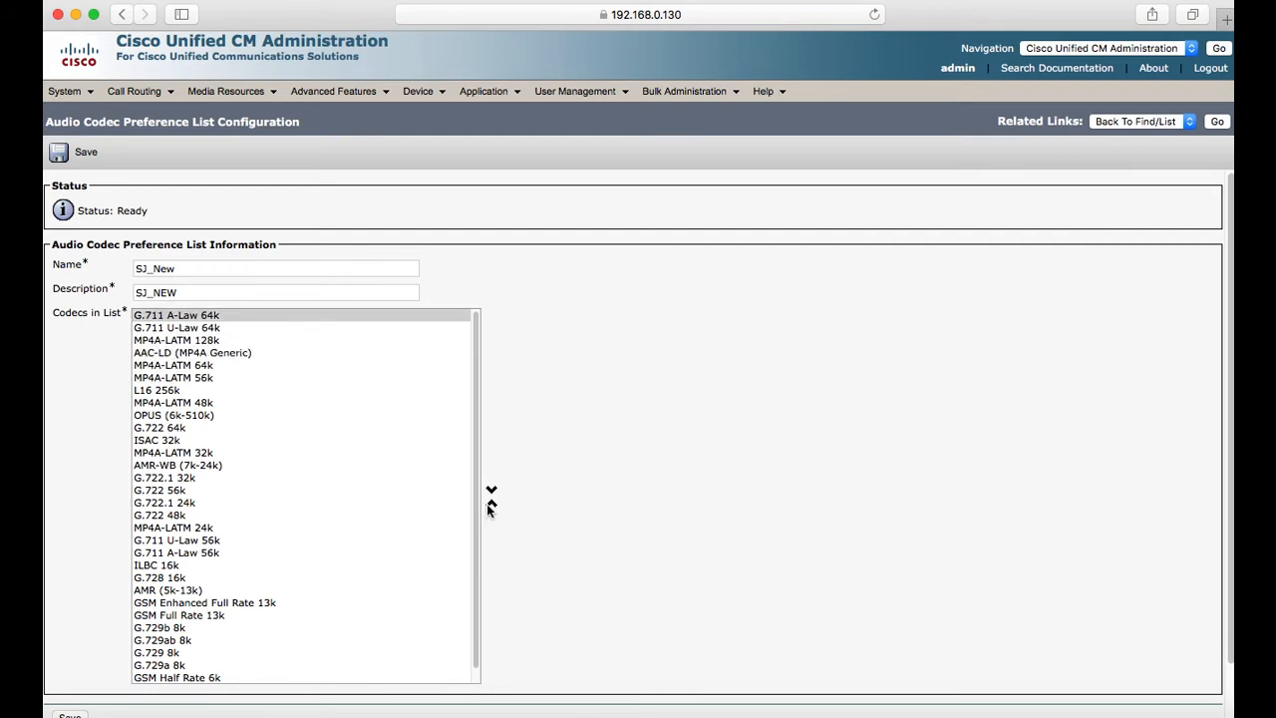
{"action": "left_click", "coordinate": [490, 490]}
{"action": "scroll", "coordinate": [591, 463], "scroll_direction": "down", "scroll_amount": 1}
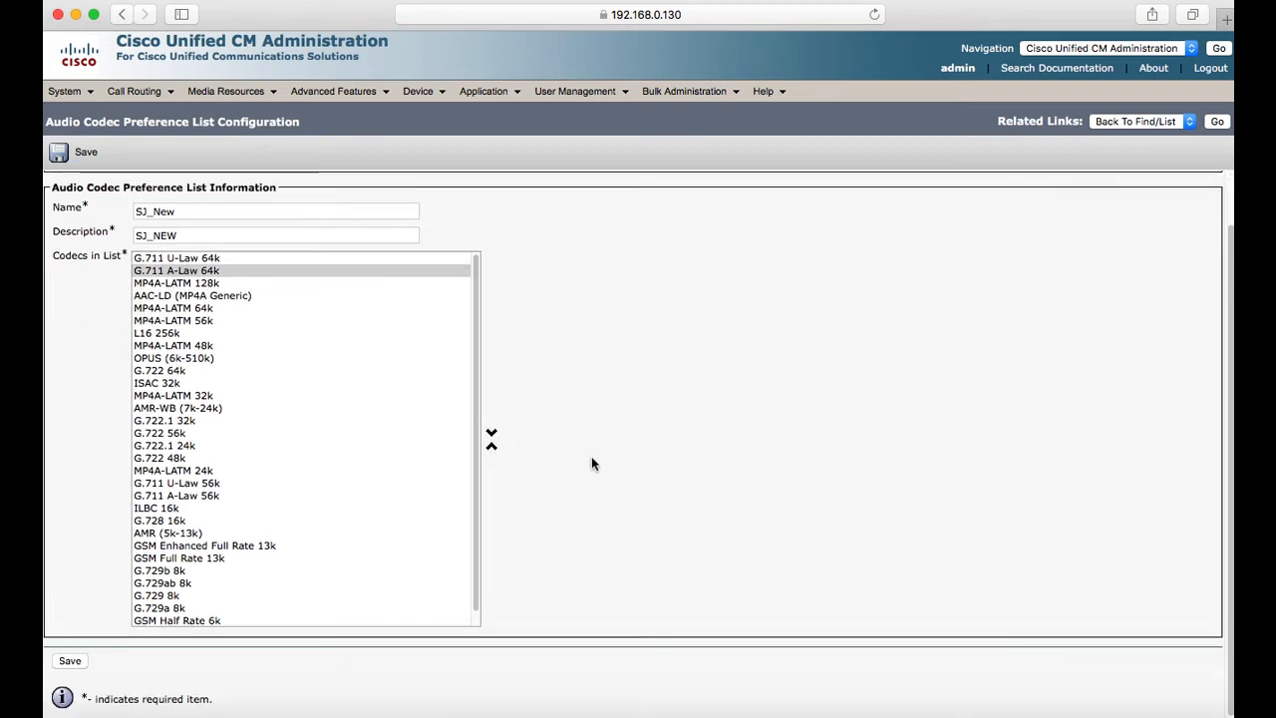
{"action": "left_click", "coordinate": [69, 660]}
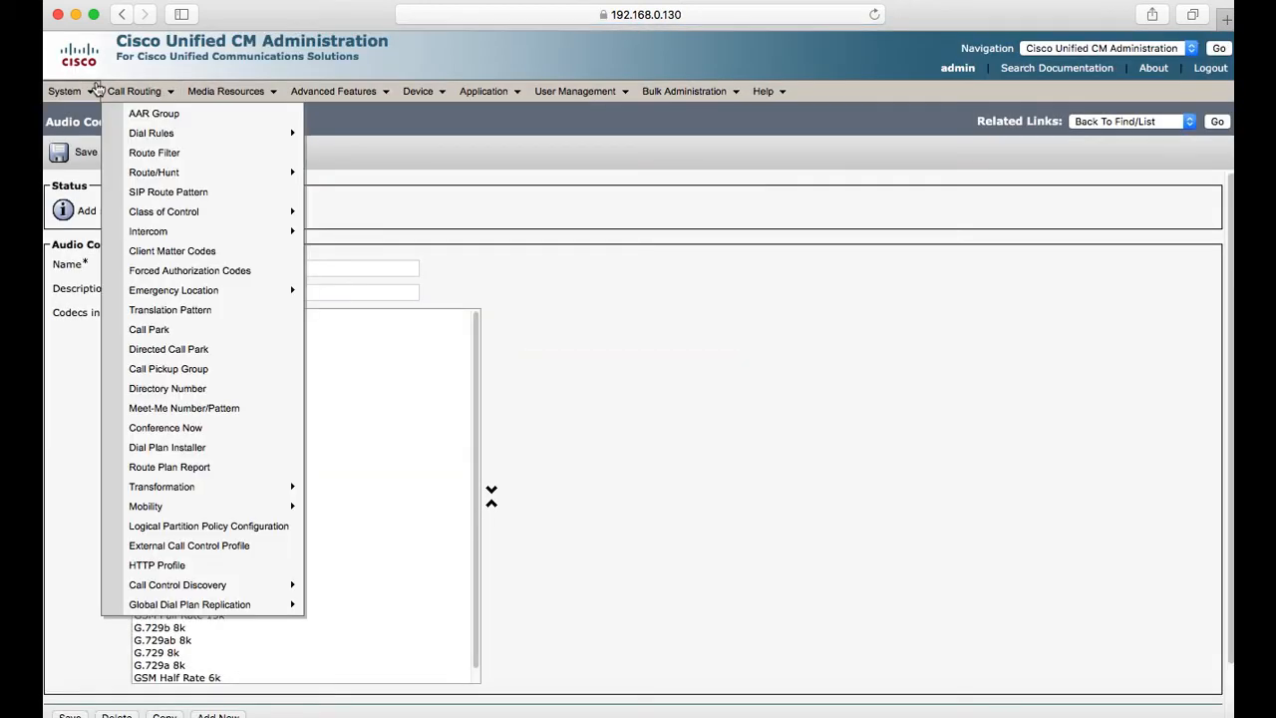
Step: Reopen the saved SJ_New audio codec preference list and check its codec order
{"action": "mouse_move", "coordinate": [83, 97]}
{"action": "mouse_move", "coordinate": [168, 255]}
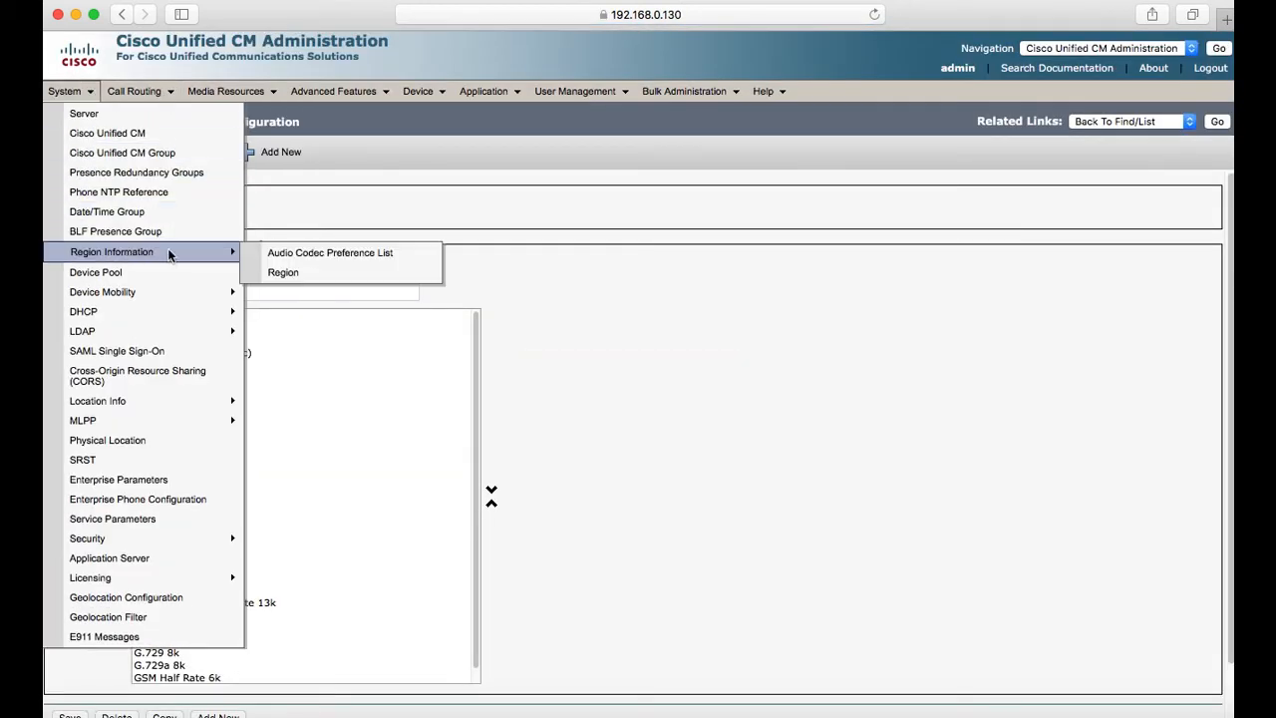
{"action": "left_click", "coordinate": [269, 255]}
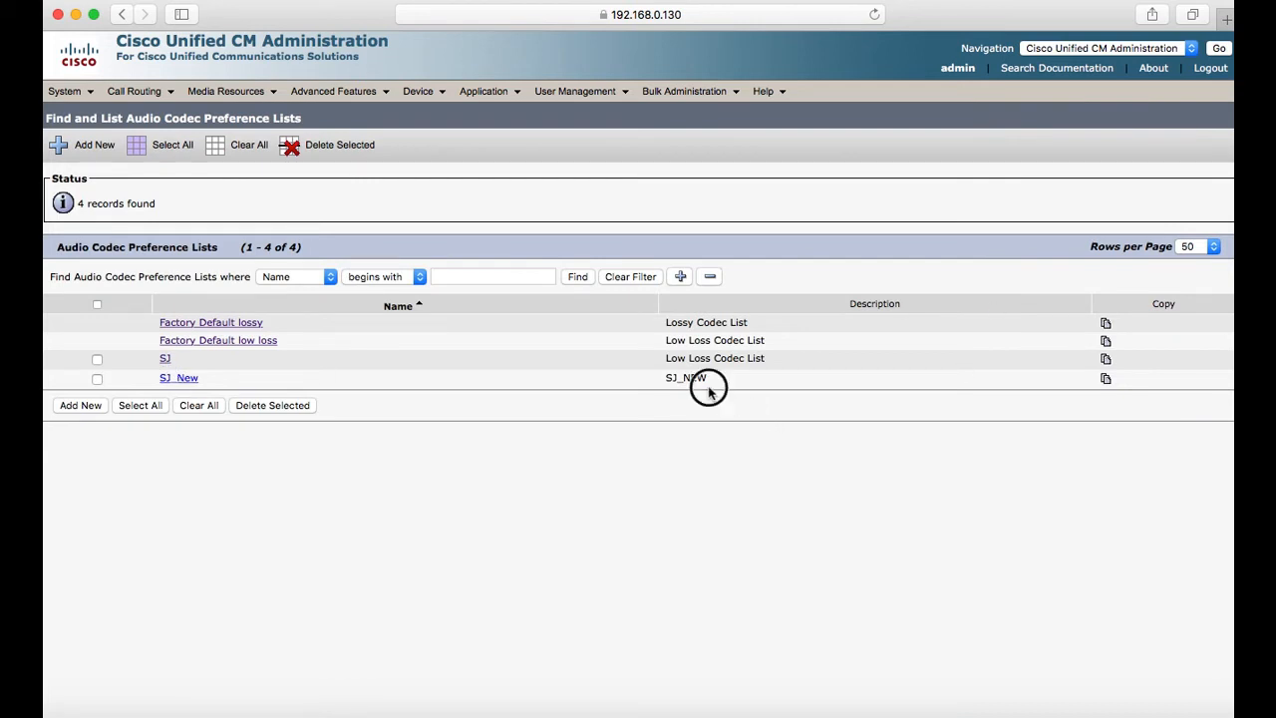
{"action": "left_click", "coordinate": [177, 379]}
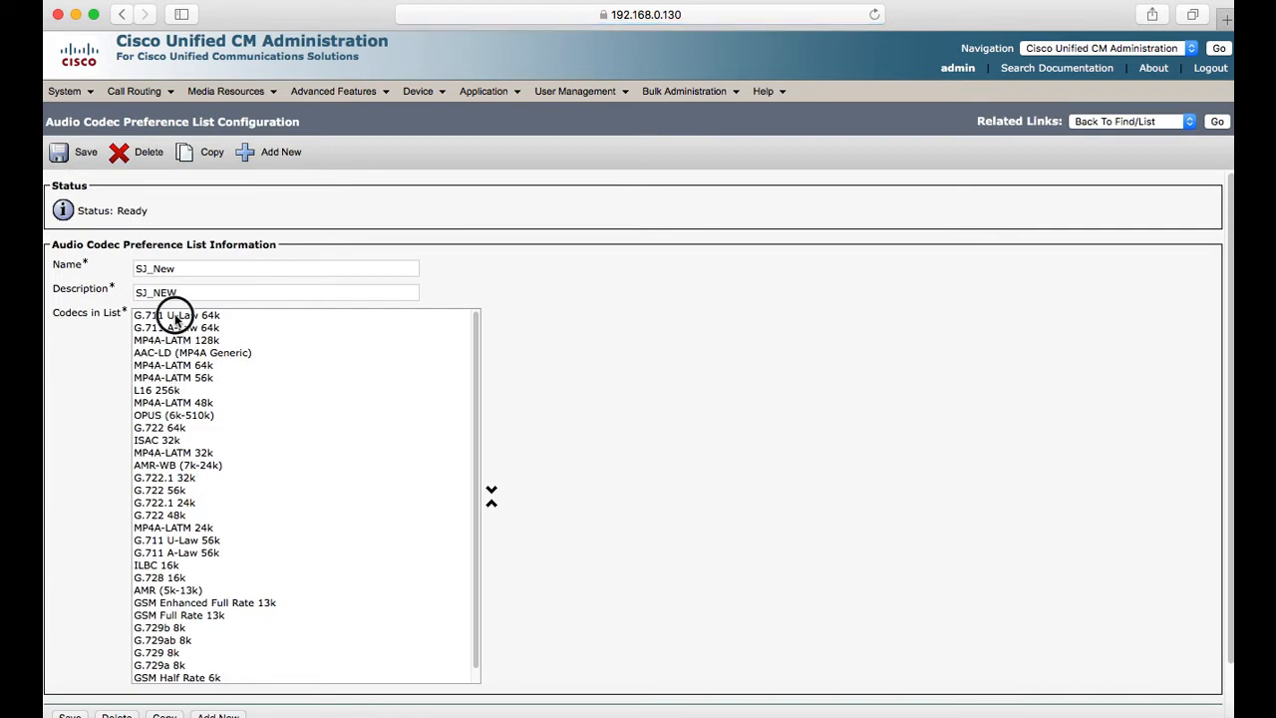
{"action": "left_click", "coordinate": [176, 315]}
Step: Open the configuration of the SJ region
{"action": "left_click", "coordinate": [66, 91]}
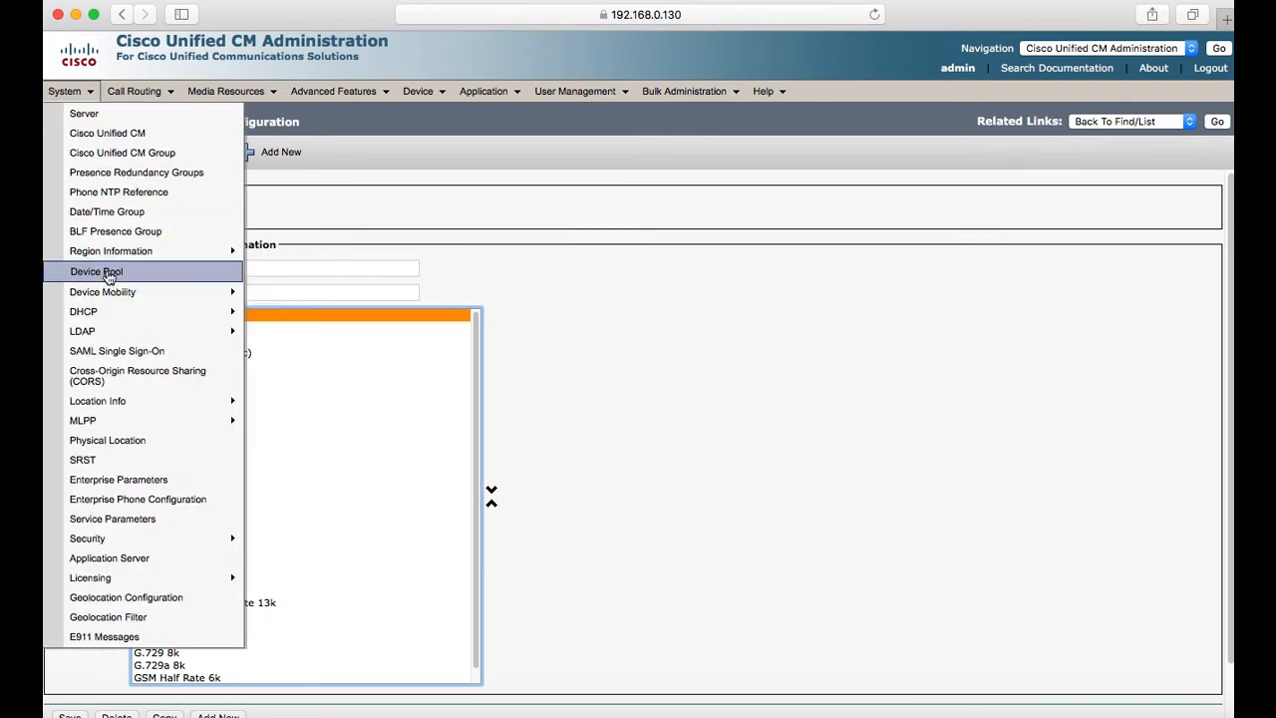
{"action": "mouse_move", "coordinate": [150, 251]}
{"action": "left_click", "coordinate": [289, 273]}
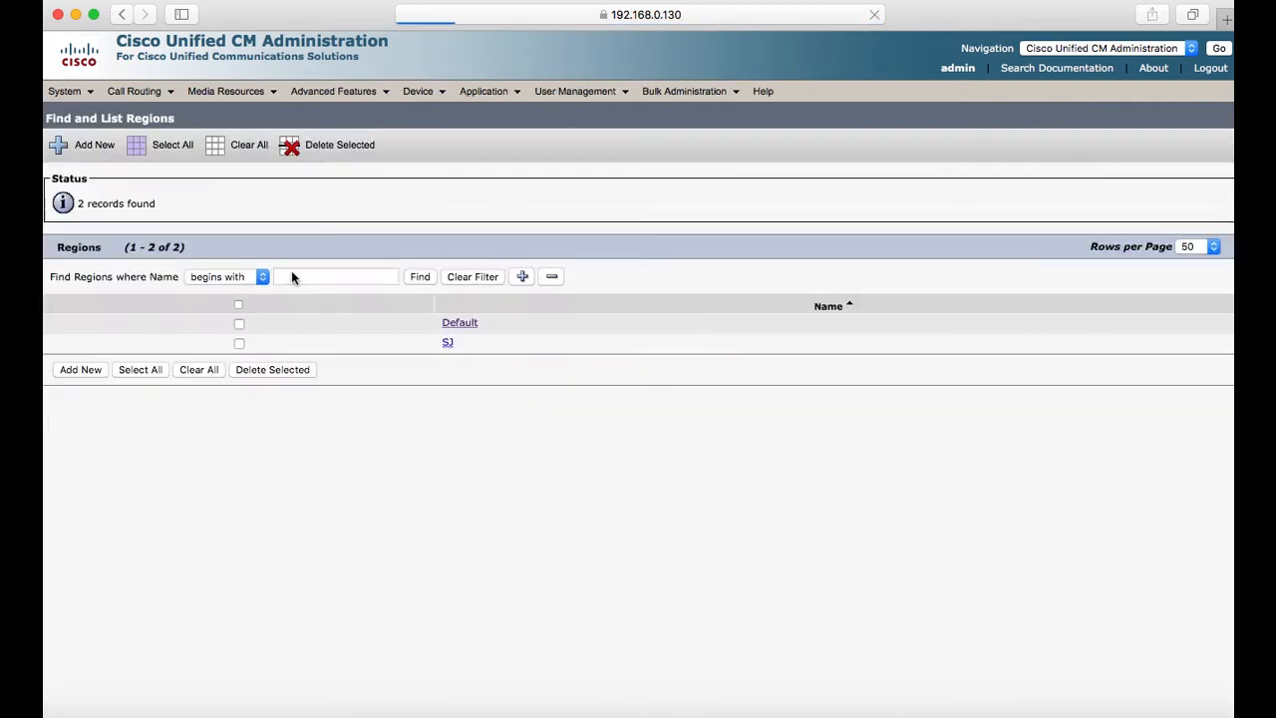
{"action": "left_click", "coordinate": [446, 345]}
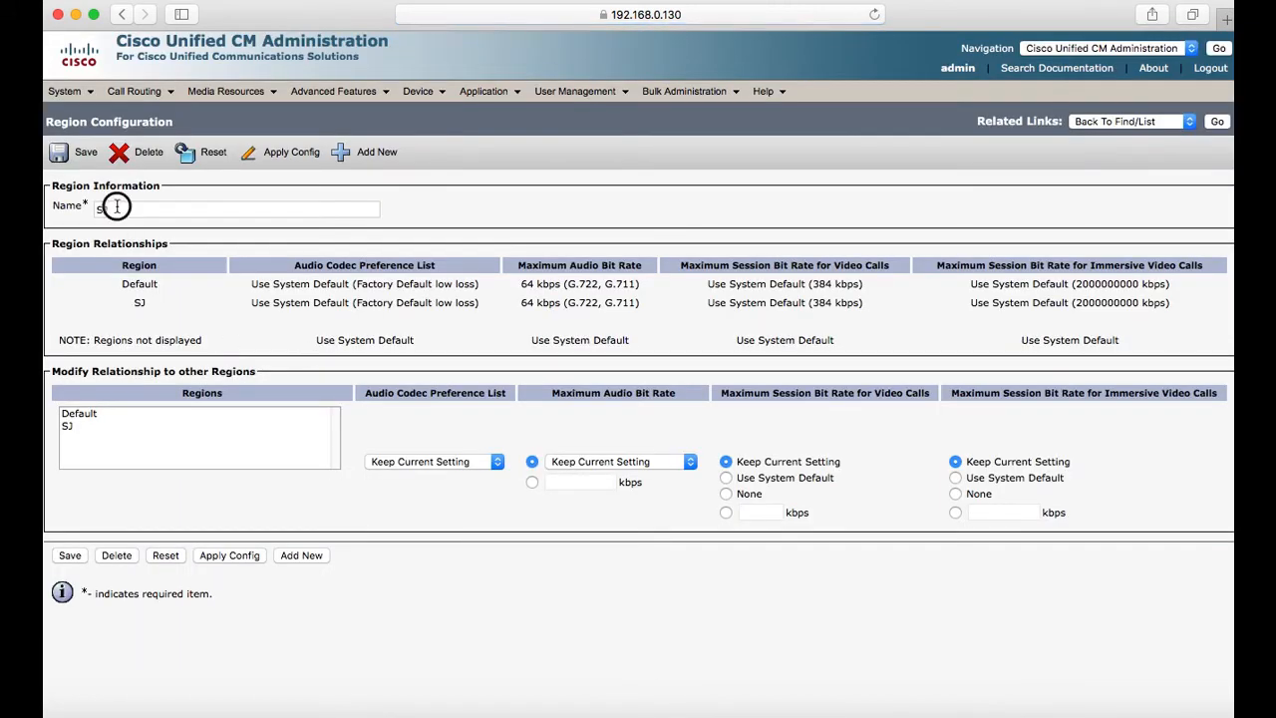
{"action": "left_click_drag", "start_coordinate": [117, 206], "coordinate": [69, 204]}
Step: Set the audio codec preference list to SJ_New for the SJ region's relationship with Default and save
{"action": "left_click", "coordinate": [96, 406]}
{"action": "left_click", "coordinate": [98, 414]}
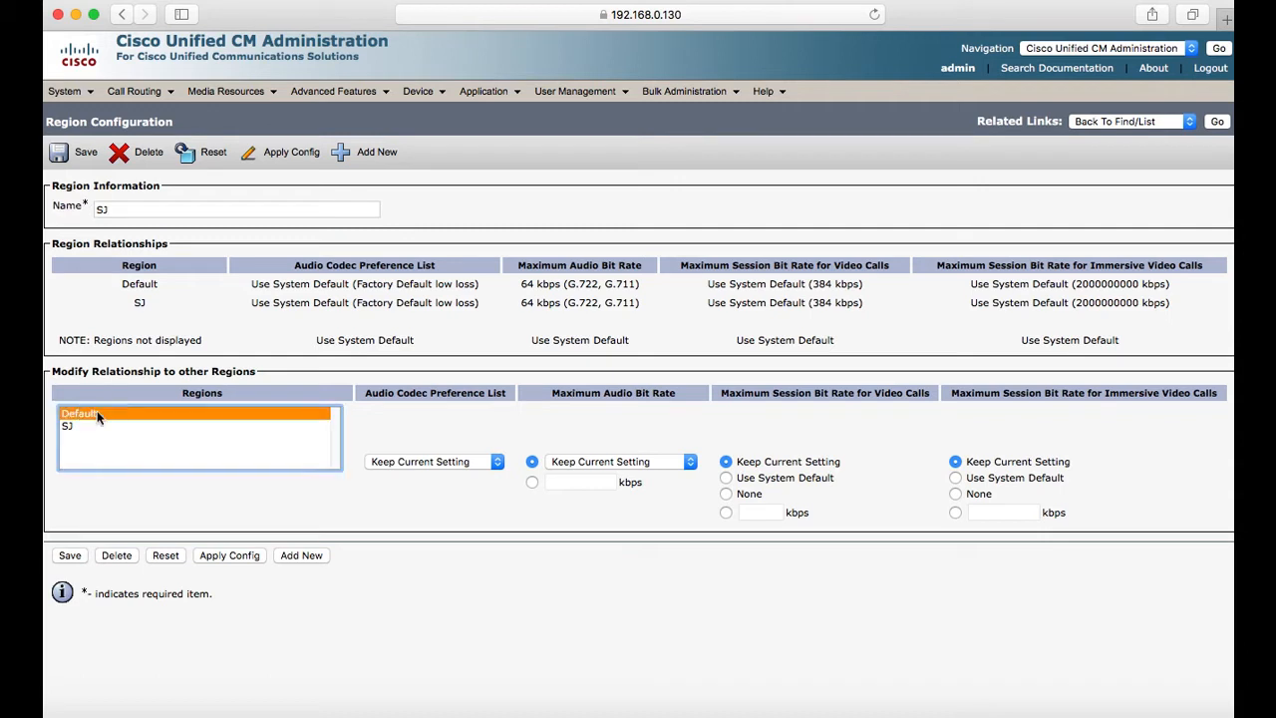
{"action": "left_click_drag", "start_coordinate": [370, 287], "coordinate": [470, 285]}
{"action": "left_click", "coordinate": [471, 286]}
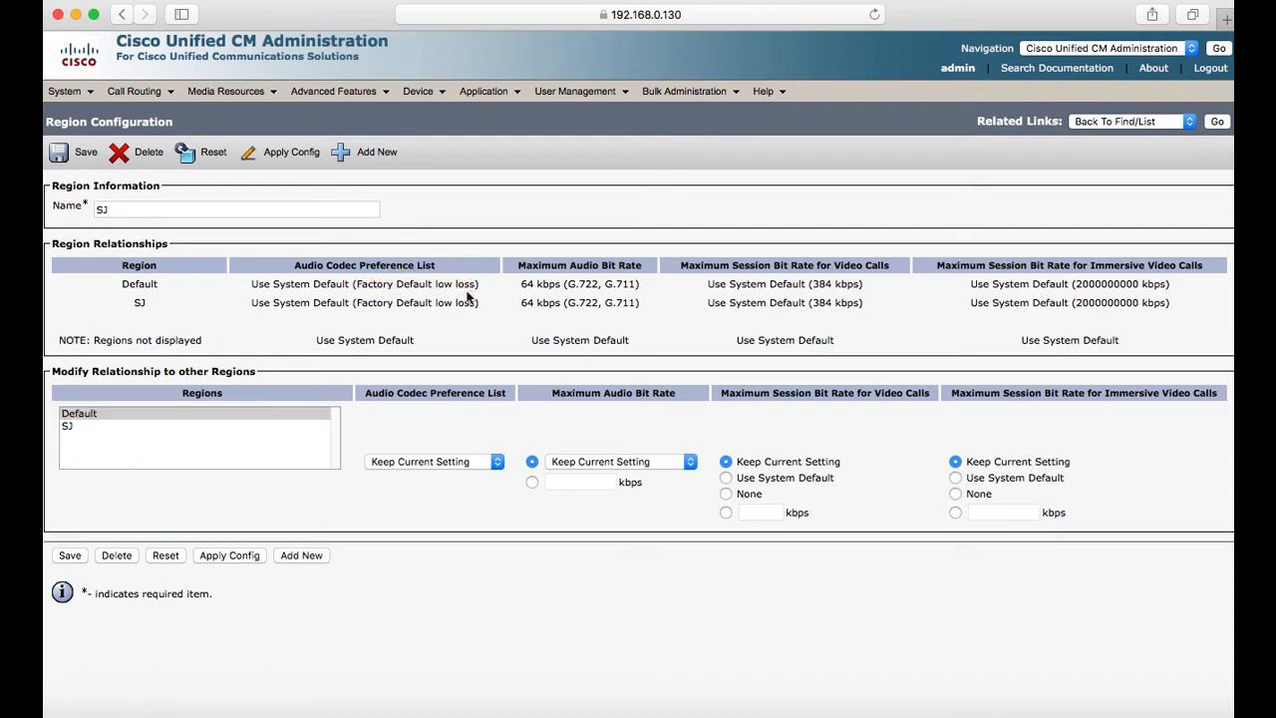
{"action": "left_click", "coordinate": [437, 459]}
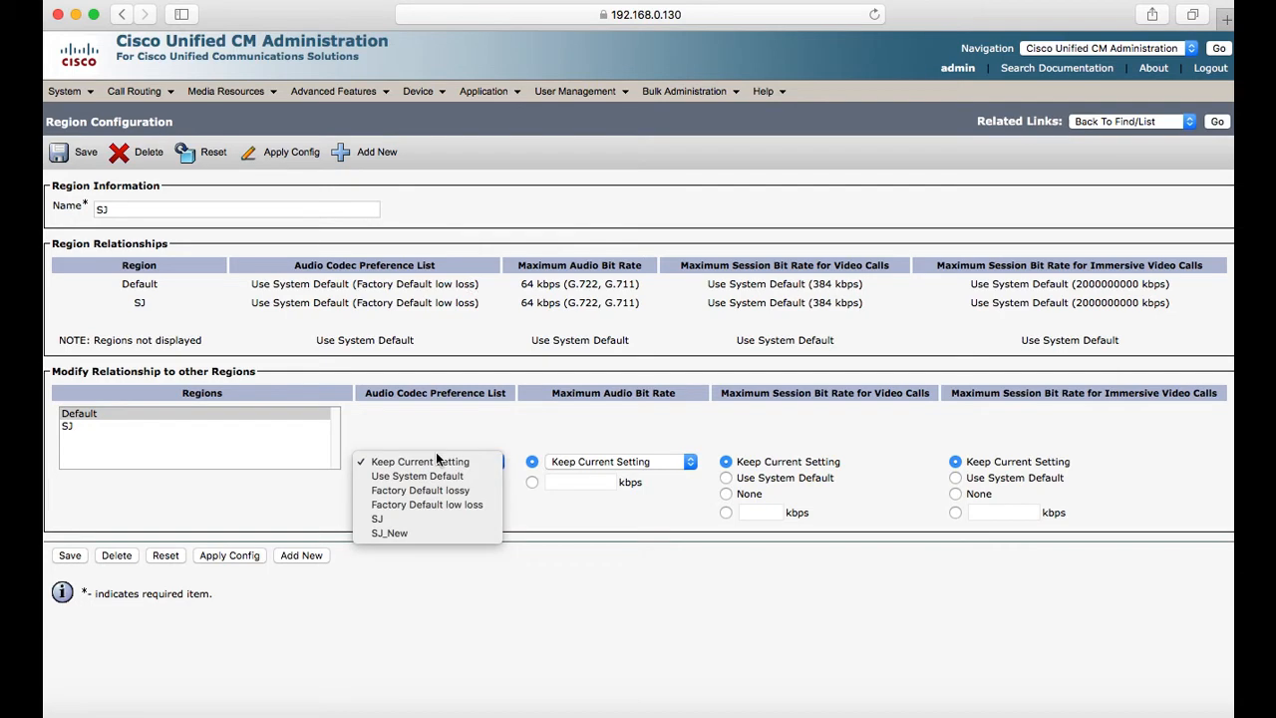
{"action": "left_click", "coordinate": [423, 530]}
{"action": "left_click", "coordinate": [70, 556]}
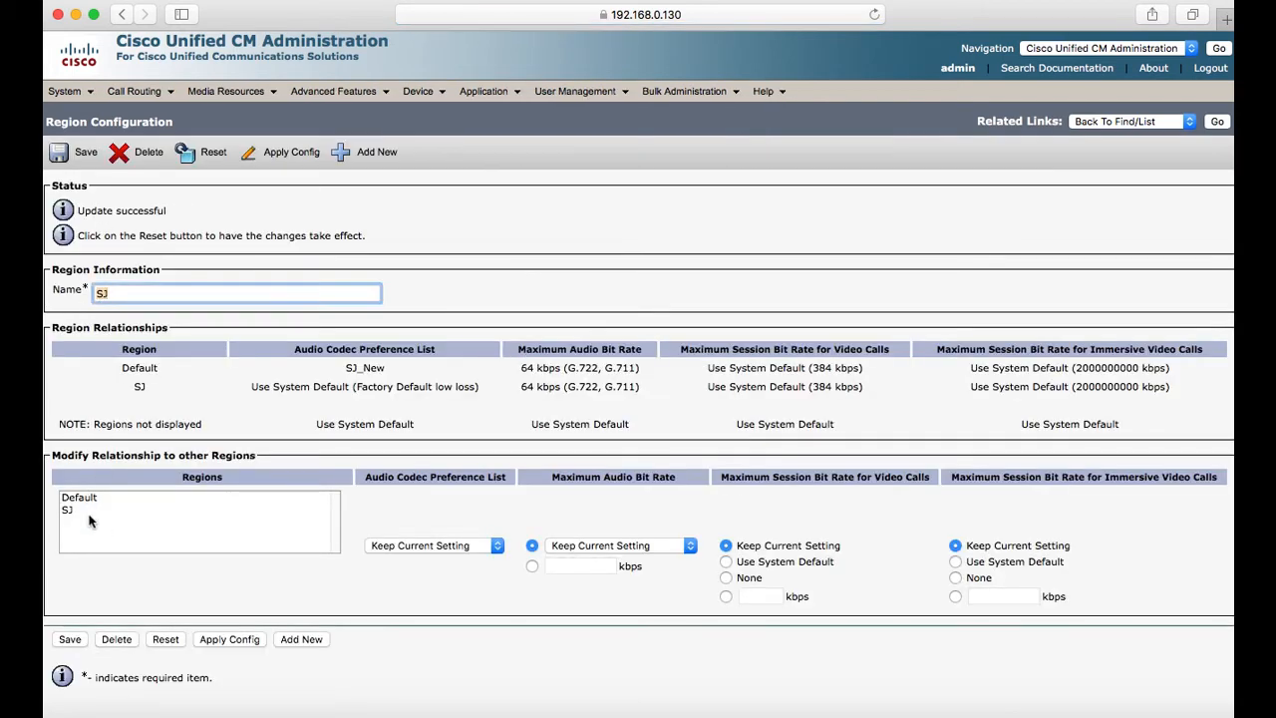
Step: Assign the SJ_New codec preference list to the SJ region's relationship with itself and save
{"action": "left_click", "coordinate": [89, 513]}
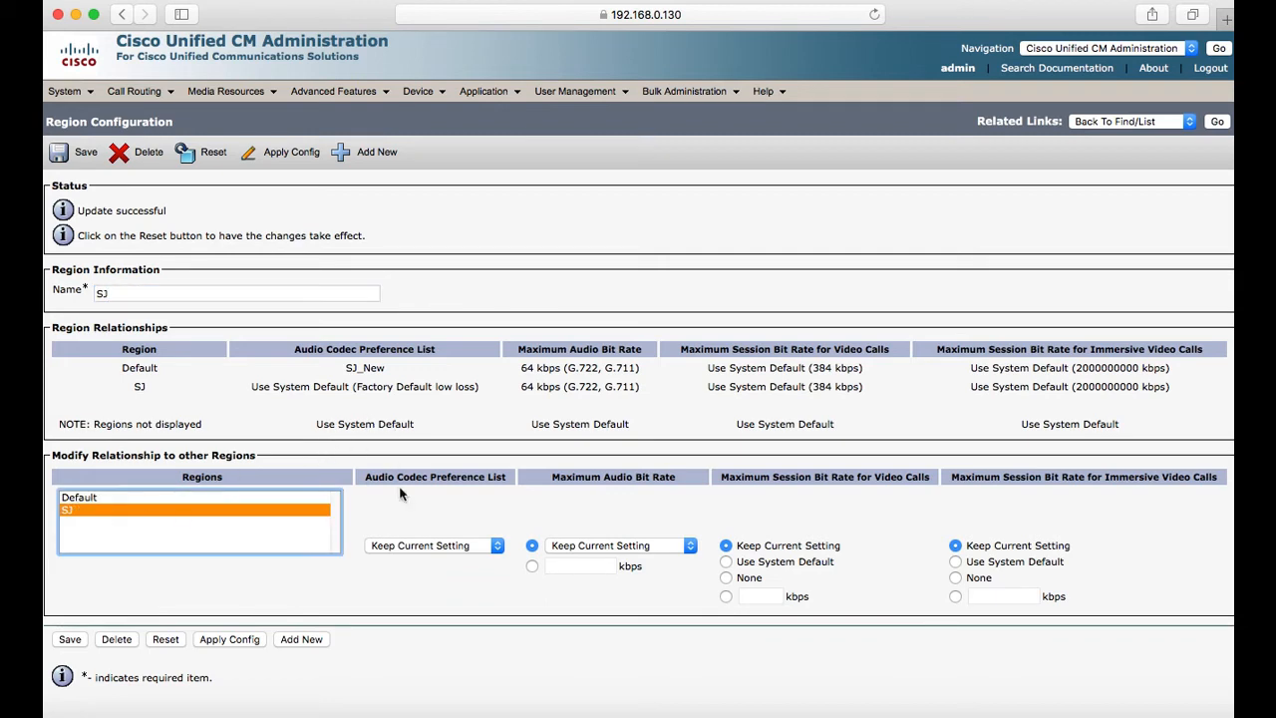
{"action": "left_click", "coordinate": [419, 545]}
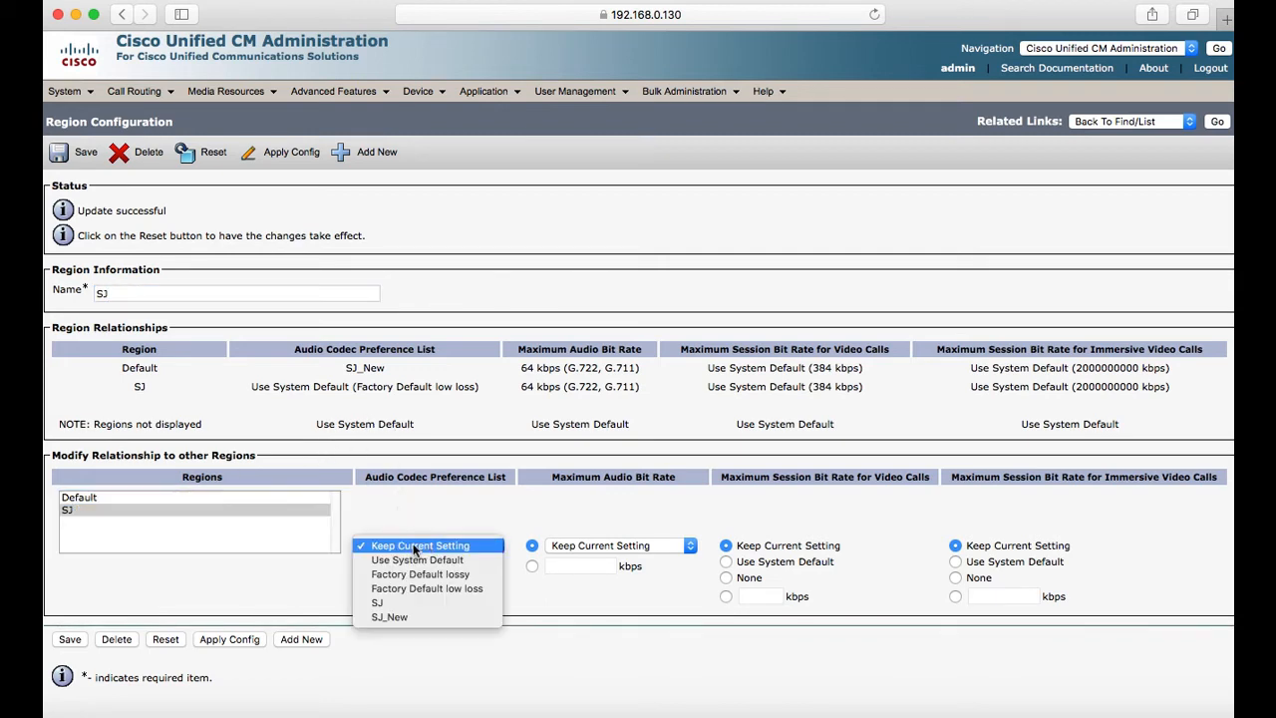
{"action": "left_click", "coordinate": [387, 617]}
{"action": "left_click", "coordinate": [69, 639]}
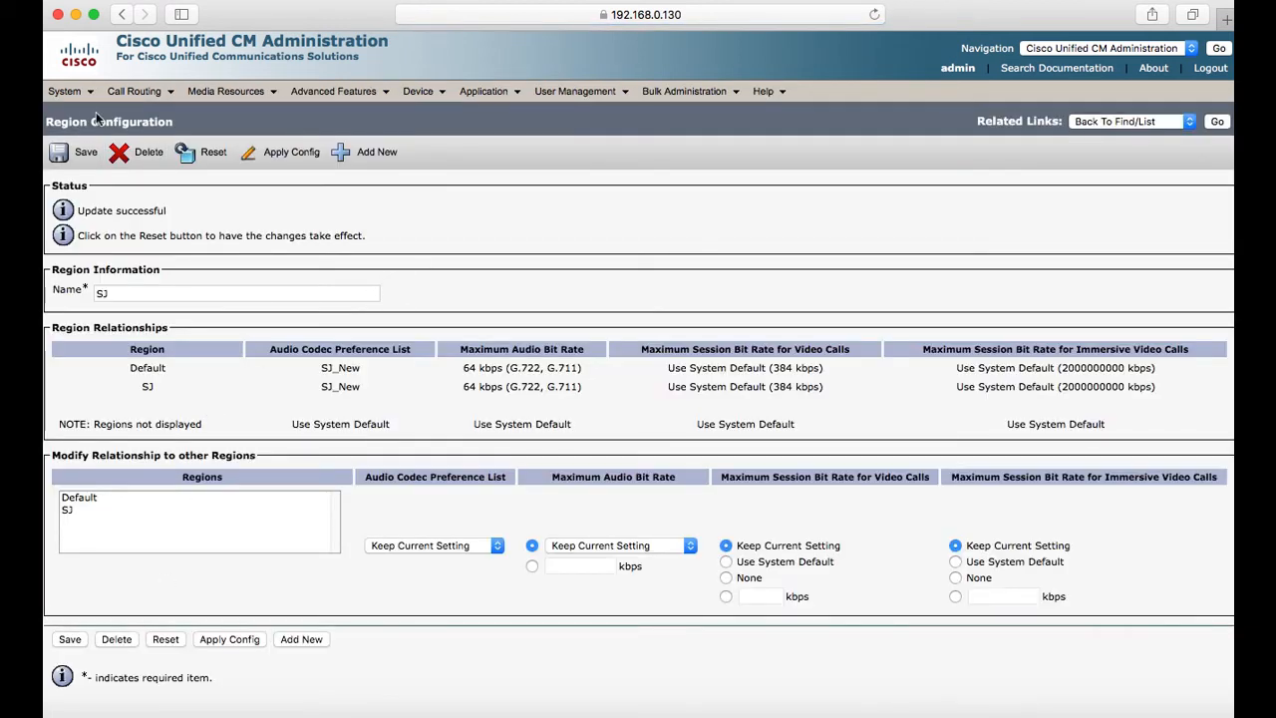
Step: List the configured phones to check their device pools
{"action": "left_click", "coordinate": [68, 90]}
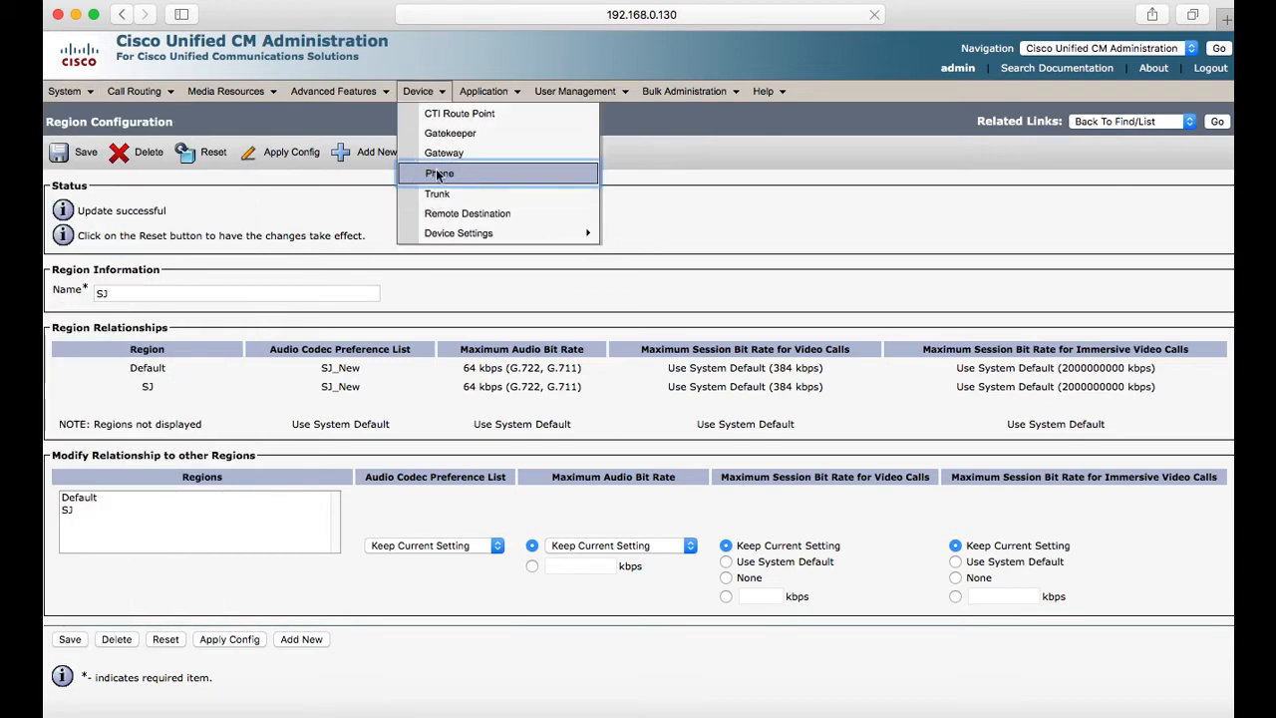
{"action": "left_click", "coordinate": [439, 173]}
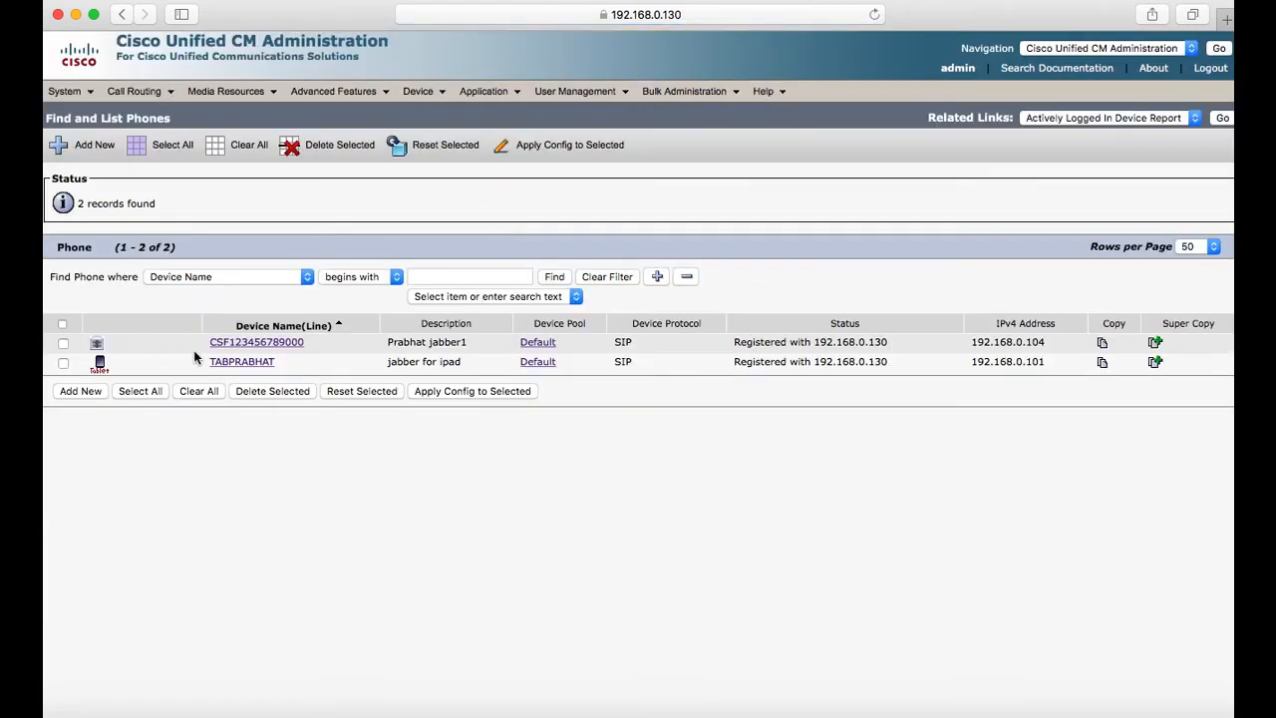
Step: Start a new device pool named DP_SJ and set its Cisco Unified Communications Manager Group to Default
{"action": "left_click", "coordinate": [64, 90]}
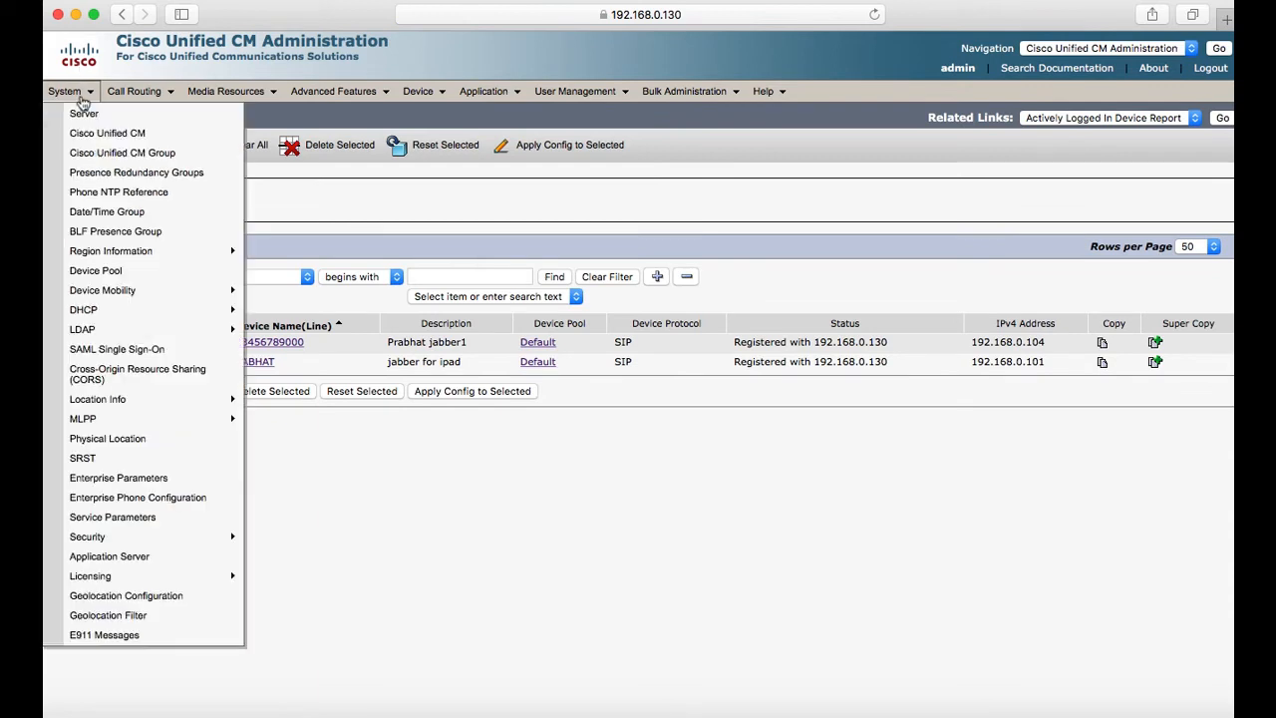
{"action": "left_click", "coordinate": [137, 272]}
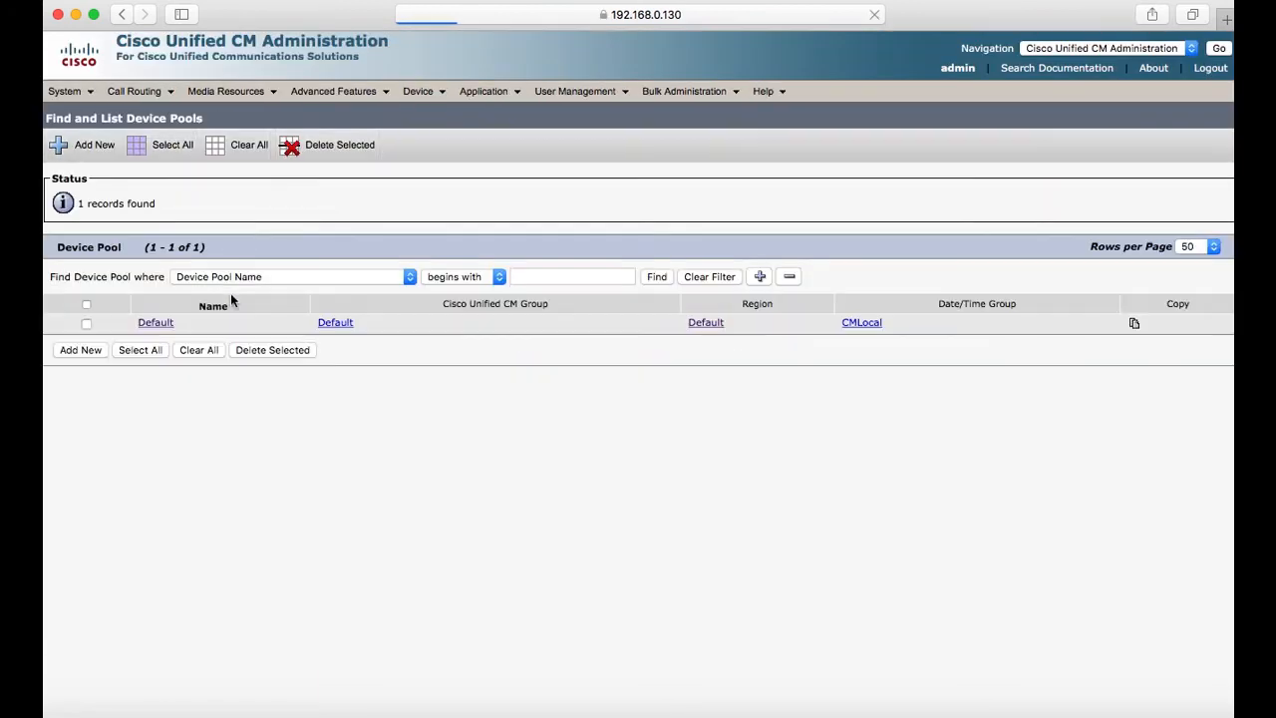
{"action": "left_click", "coordinate": [76, 357]}
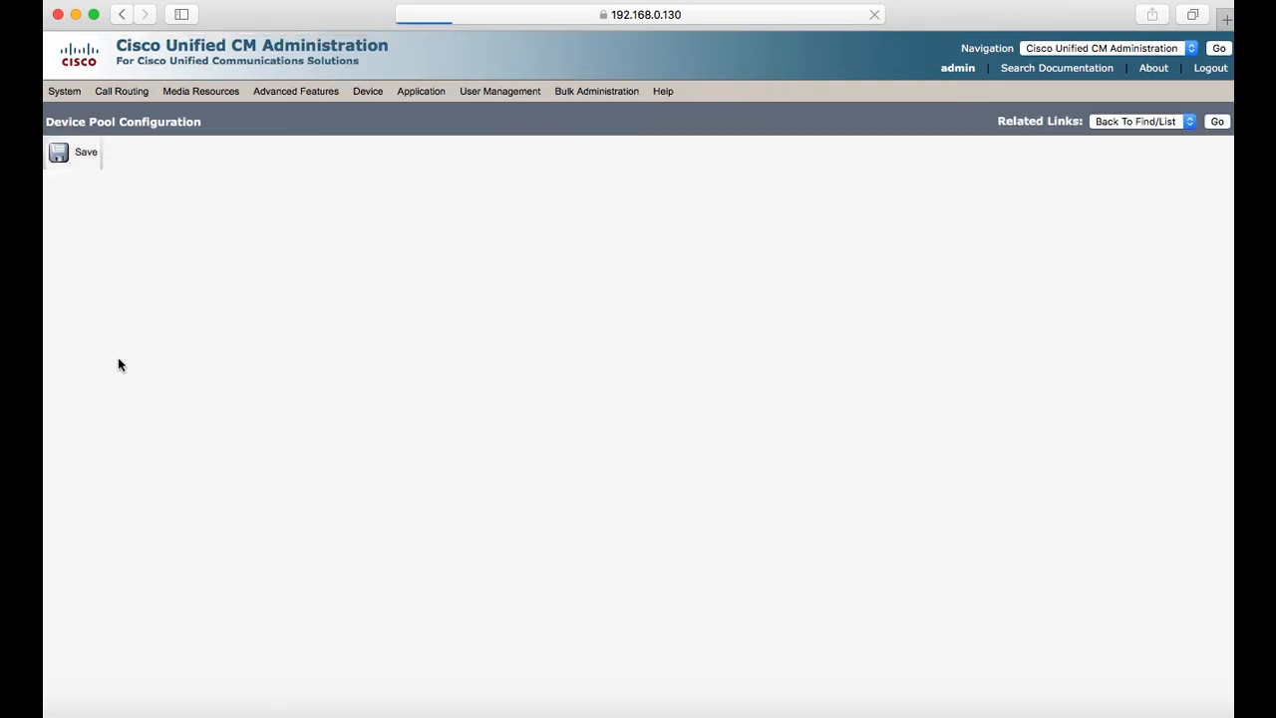
{"action": "left_click", "coordinate": [315, 315]}
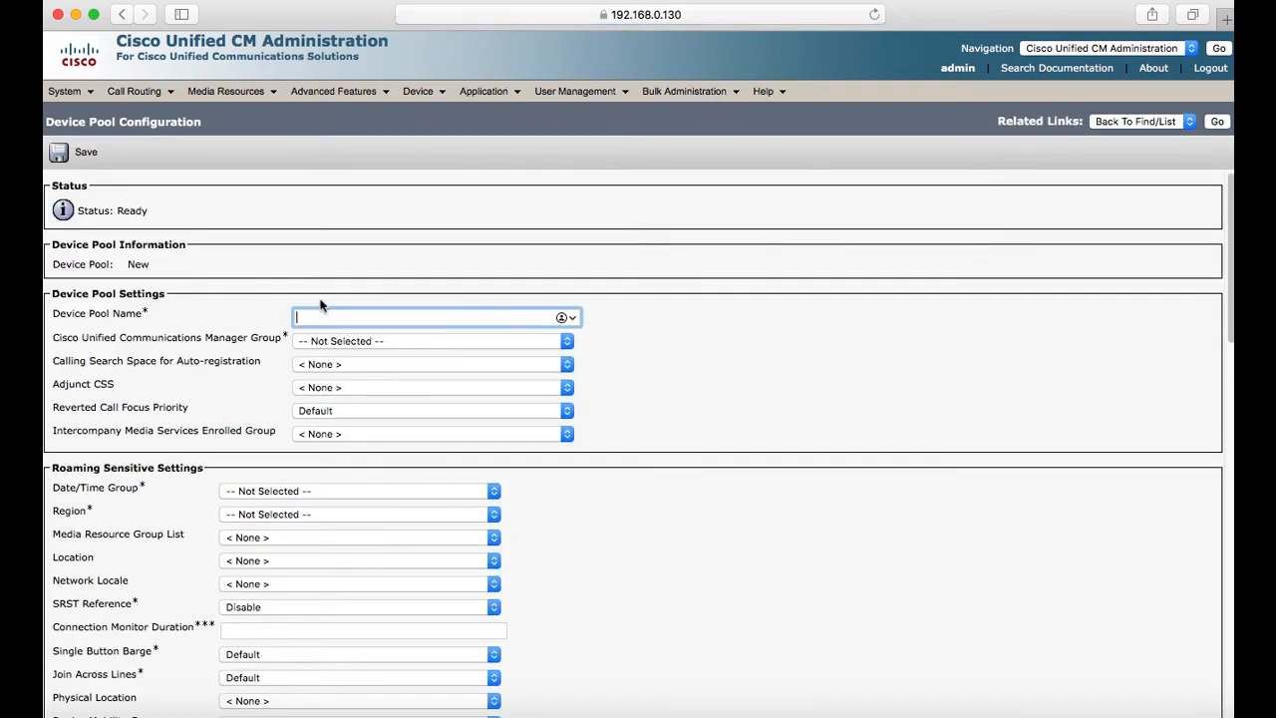
{"action": "type", "text": "D)"}
{"action": "left_click", "coordinate": [336, 341]}
{"action": "left_click", "coordinate": [336, 354]}
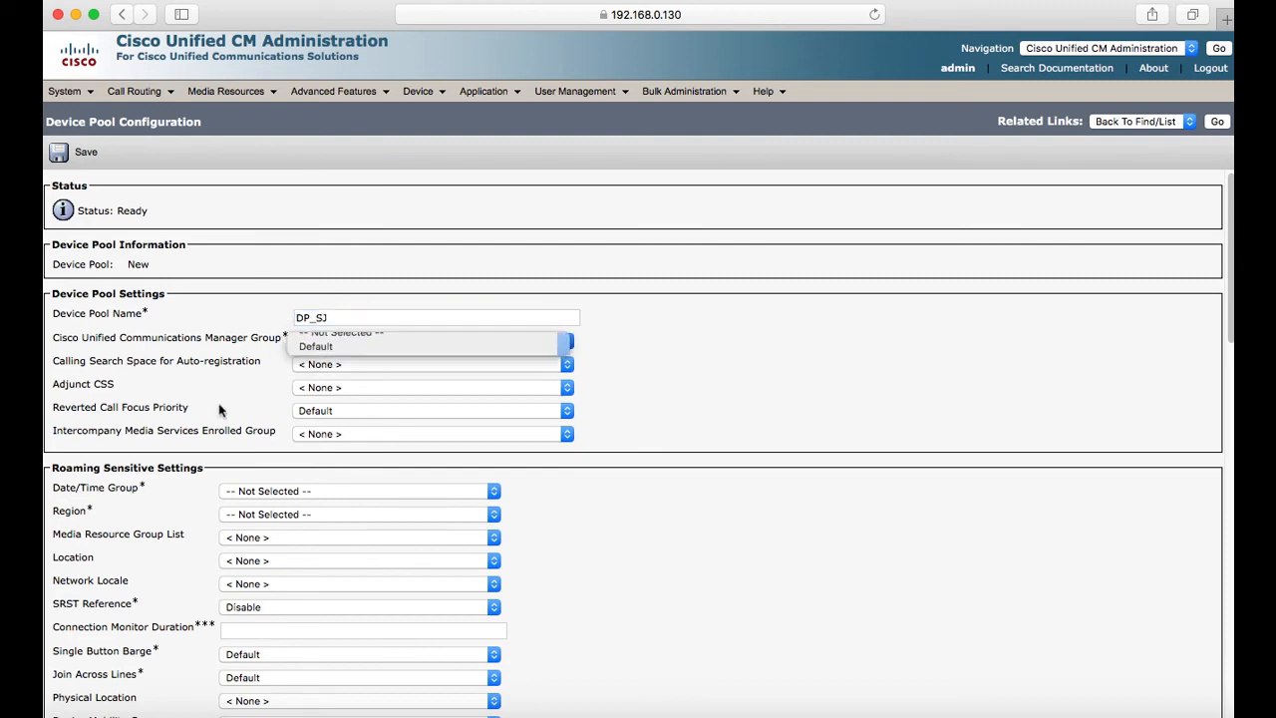
Step: Set the device pool's region to SJ and its date/time group to CMLocal
{"action": "scroll", "coordinate": [210, 414], "scroll_direction": "down", "scroll_amount": 10}
{"action": "scroll", "coordinate": [196, 424], "scroll_direction": "up", "scroll_amount": 1}
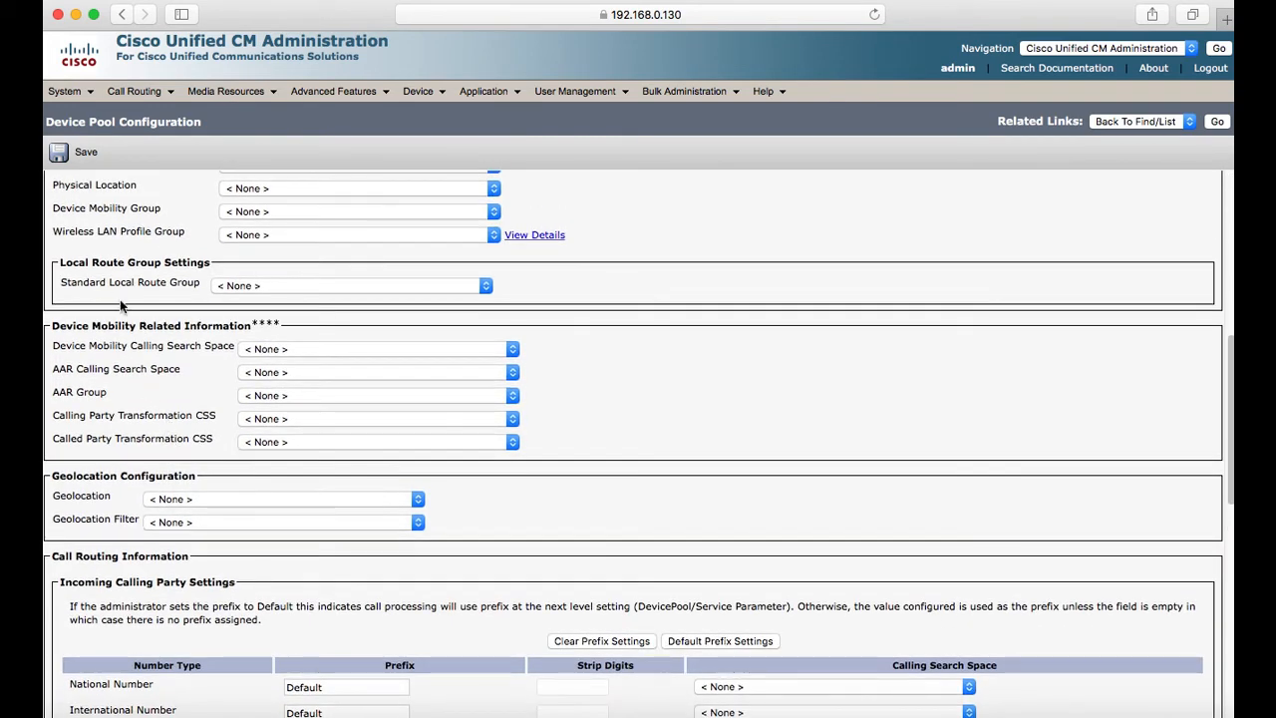
{"action": "scroll", "coordinate": [135, 419], "scroll_direction": "up", "scroll_amount": 3}
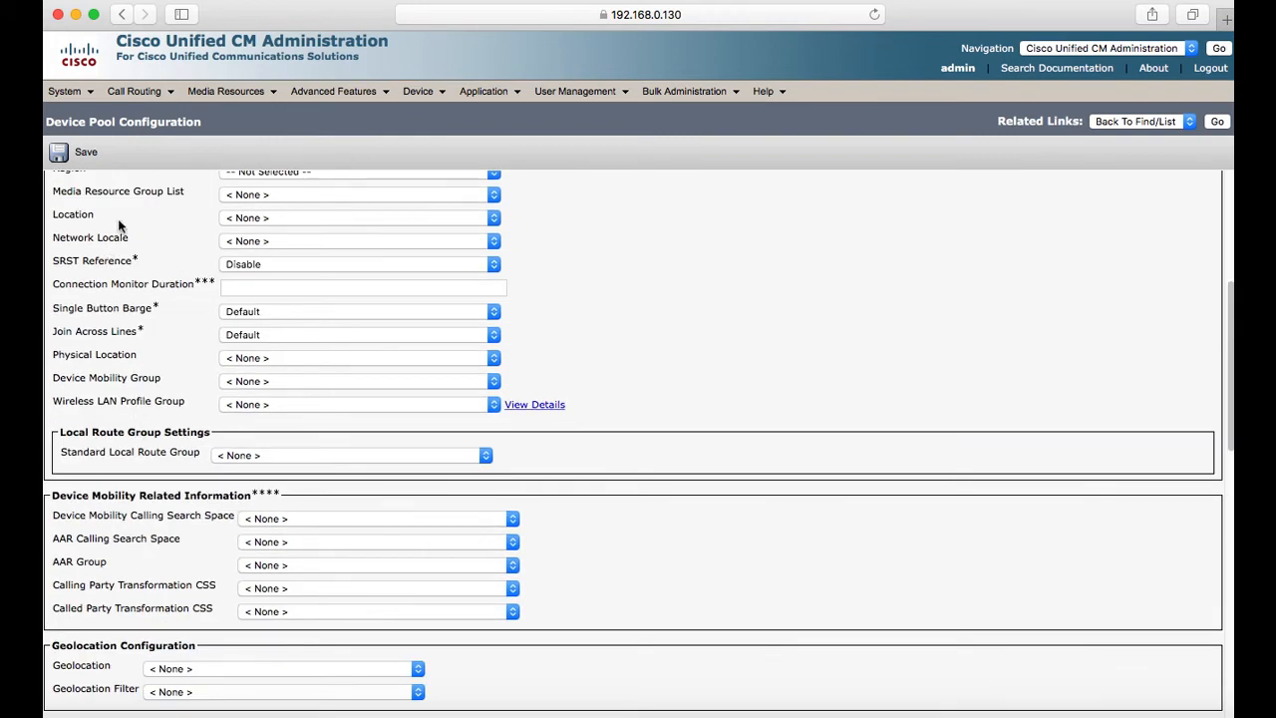
{"action": "scroll", "coordinate": [86, 269], "scroll_direction": "up", "scroll_amount": 1}
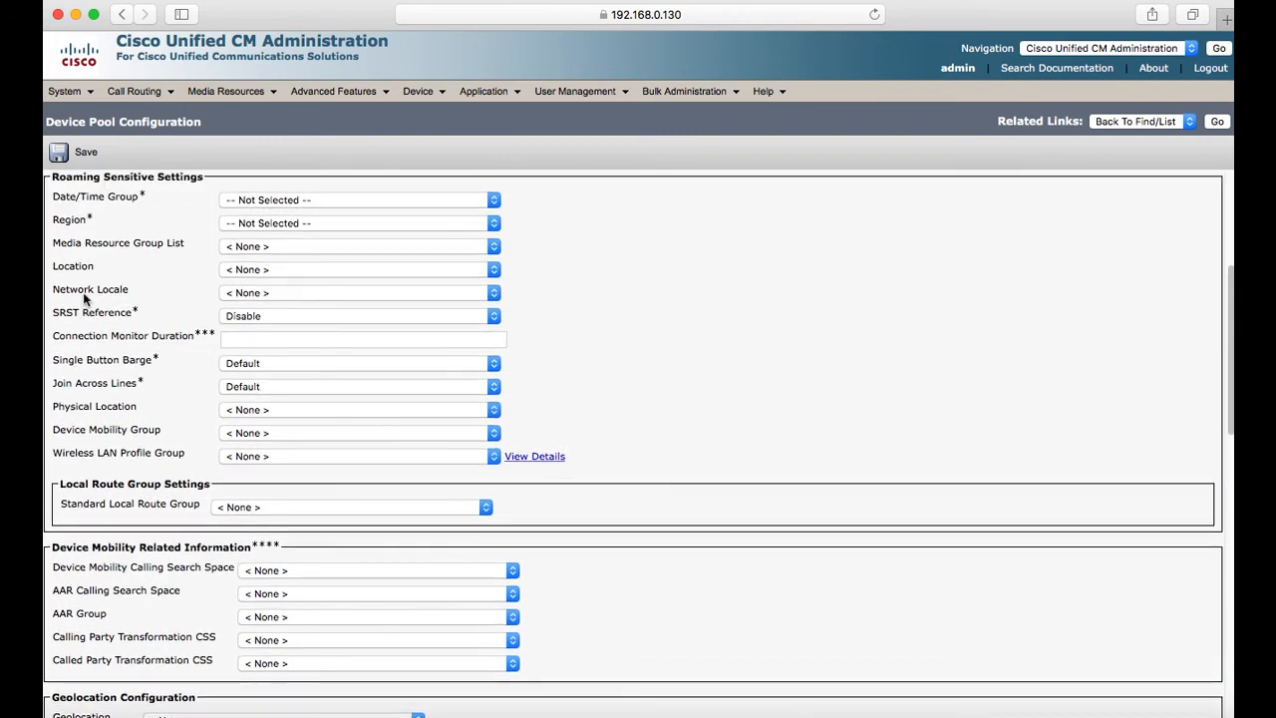
{"action": "left_click", "coordinate": [230, 223]}
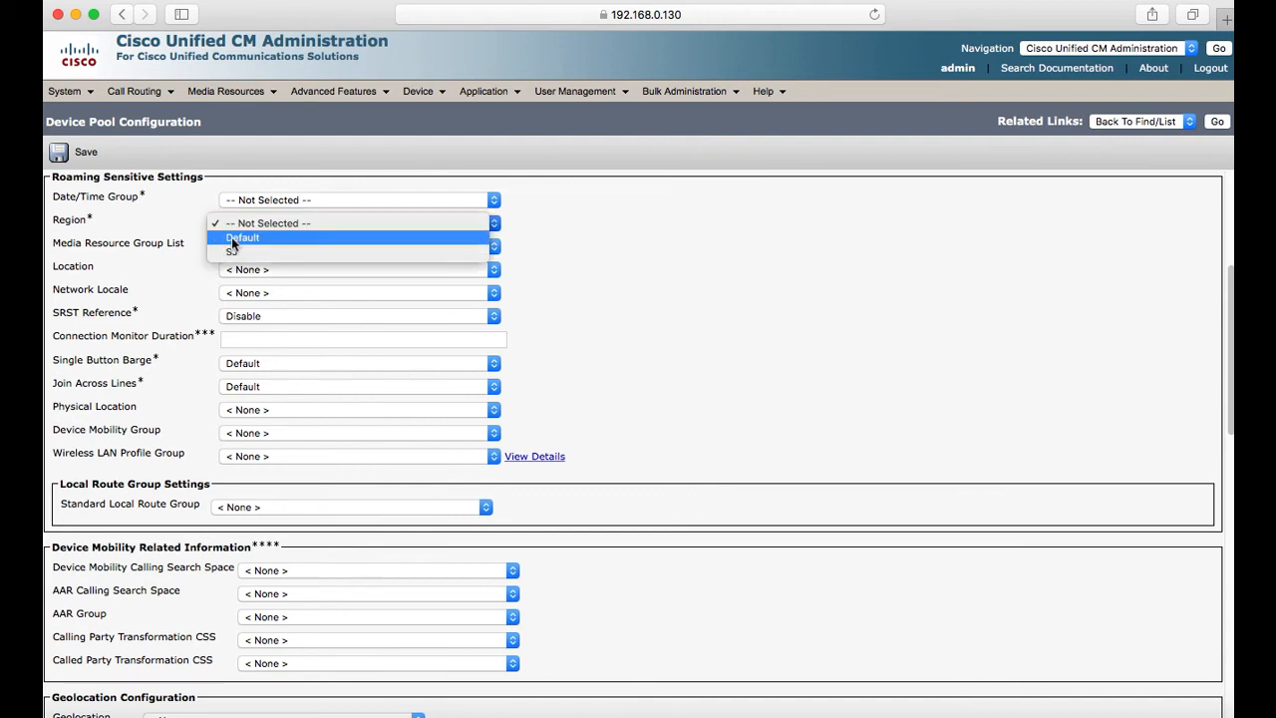
{"action": "left_click", "coordinate": [234, 254]}
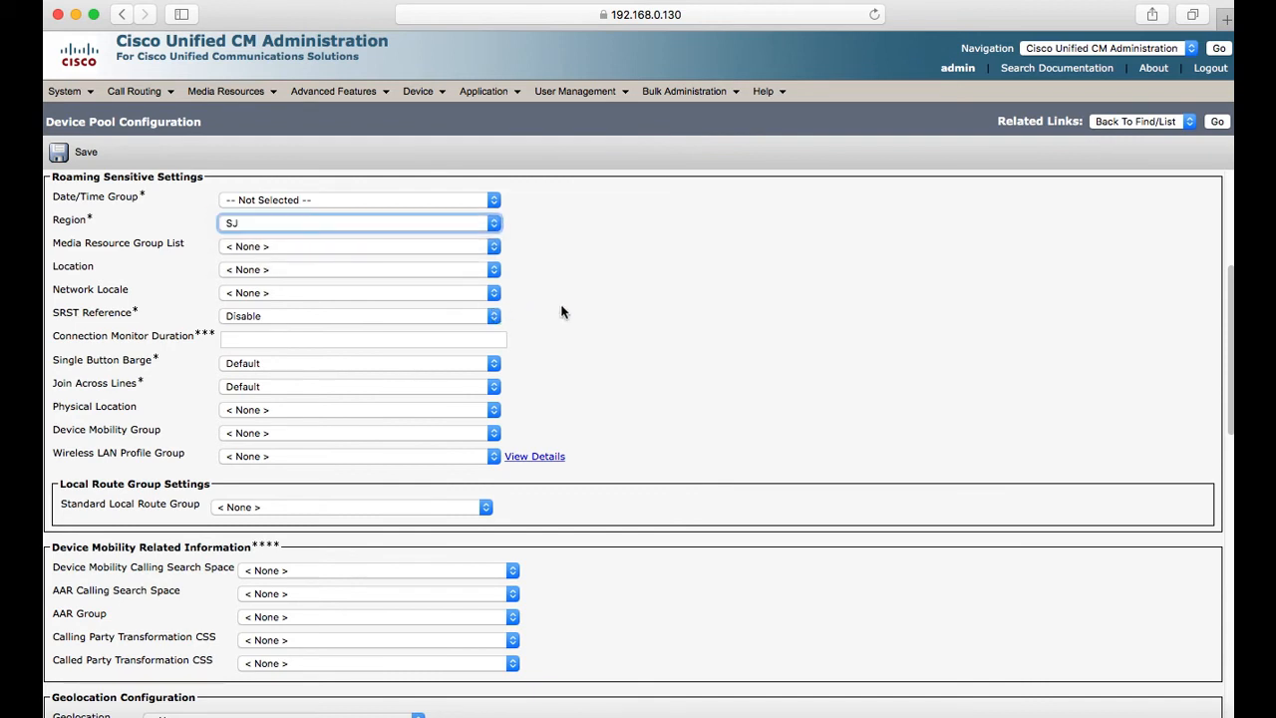
{"action": "scroll", "coordinate": [562, 312], "scroll_direction": "up", "scroll_amount": 1}
{"action": "left_click", "coordinate": [379, 239]}
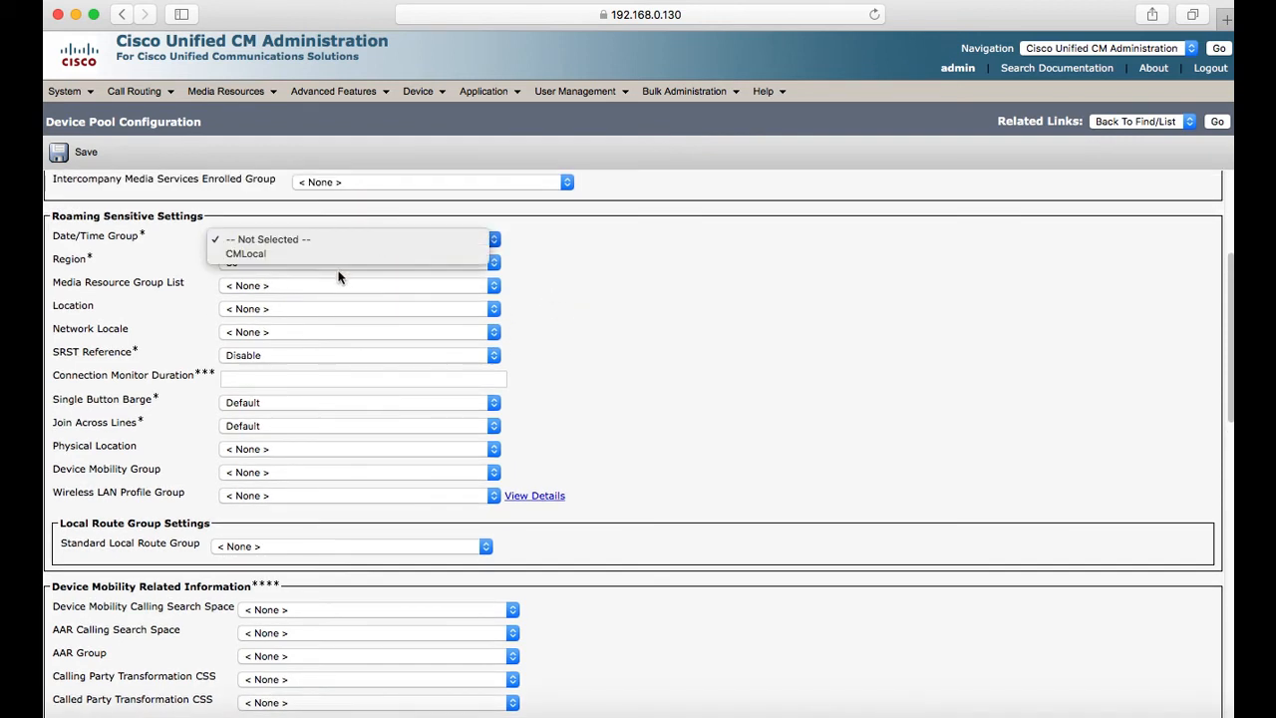
{"action": "left_click", "coordinate": [351, 253]}
{"action": "scroll", "coordinate": [561, 308], "scroll_direction": "up", "scroll_amount": 5}
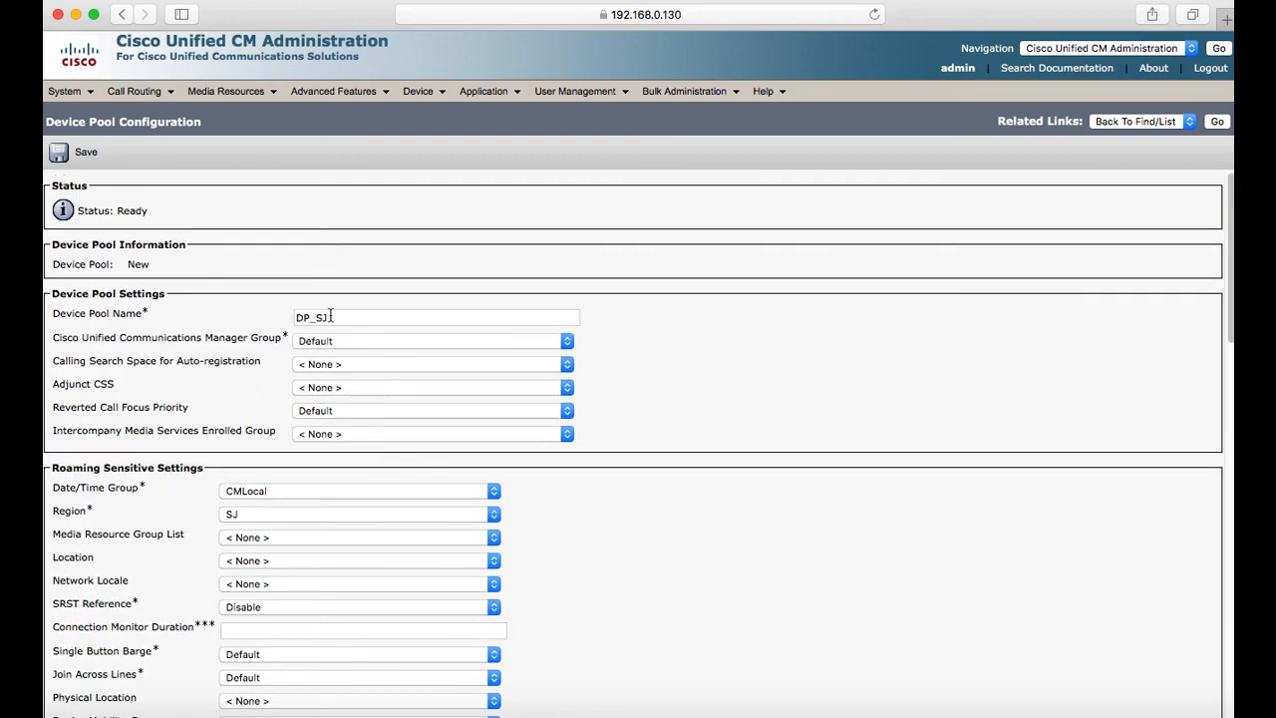
{"action": "left_click", "coordinate": [94, 162]}
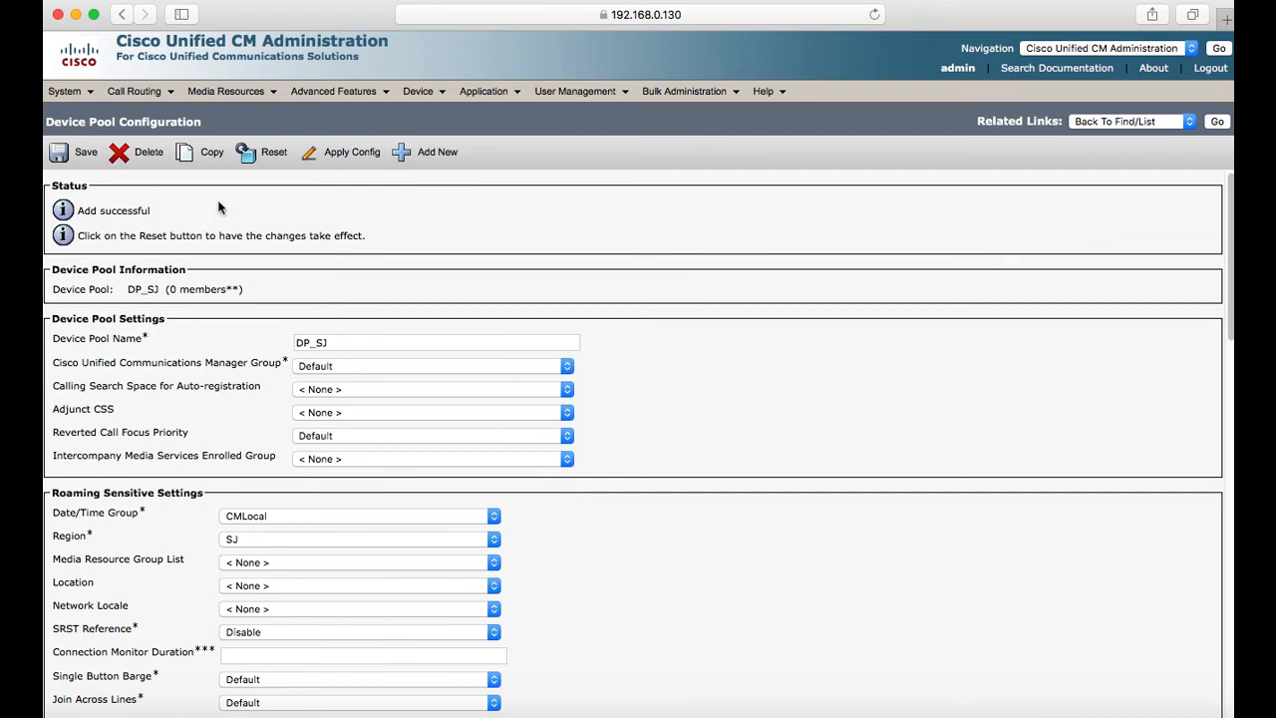
{"action": "mouse_move", "coordinate": [419, 92]}
{"action": "left_click", "coordinate": [427, 170]}
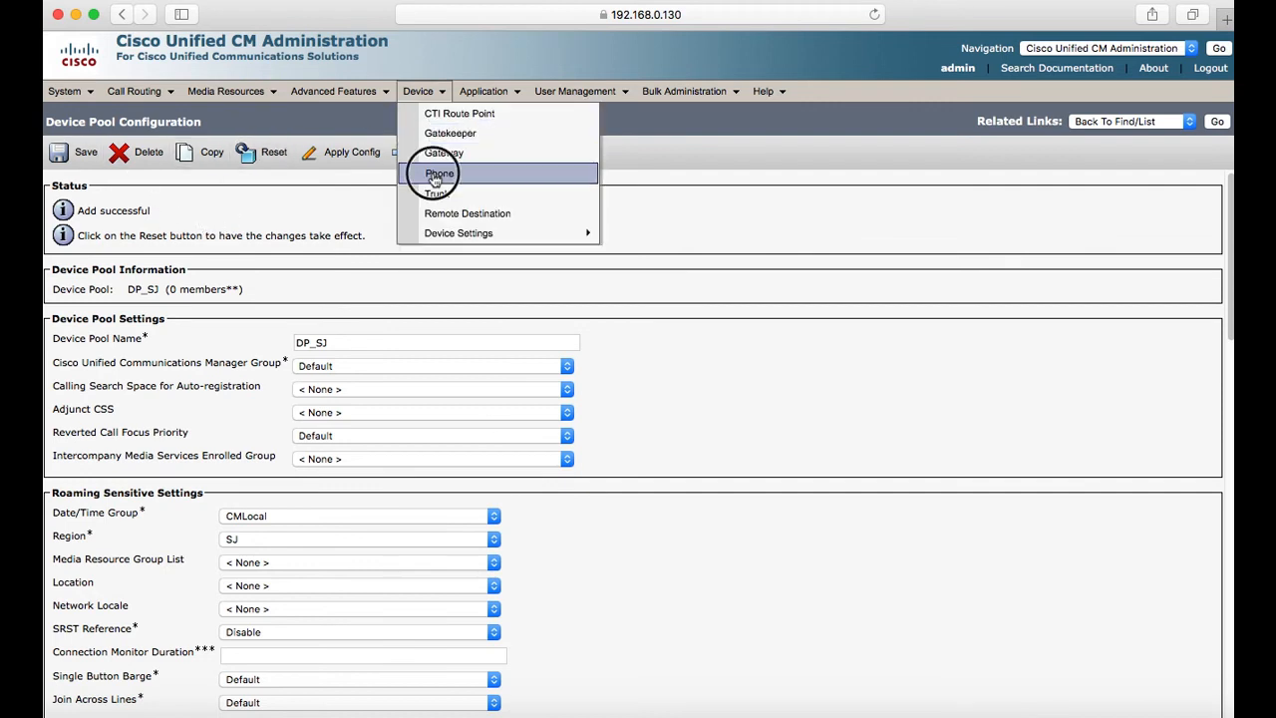
{"action": "left_click", "coordinate": [253, 342]}
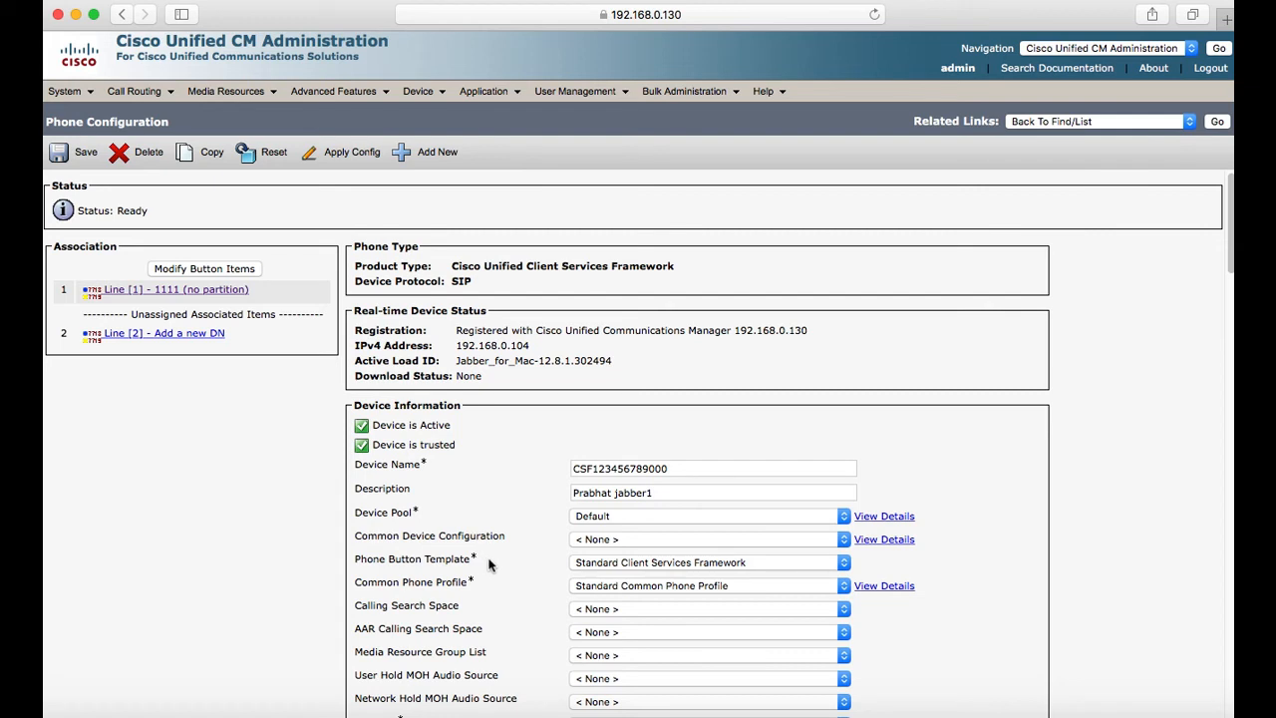
Step: Set the phone's device pool to DP_SJ and save the phone configuration
{"action": "left_click", "coordinate": [589, 518]}
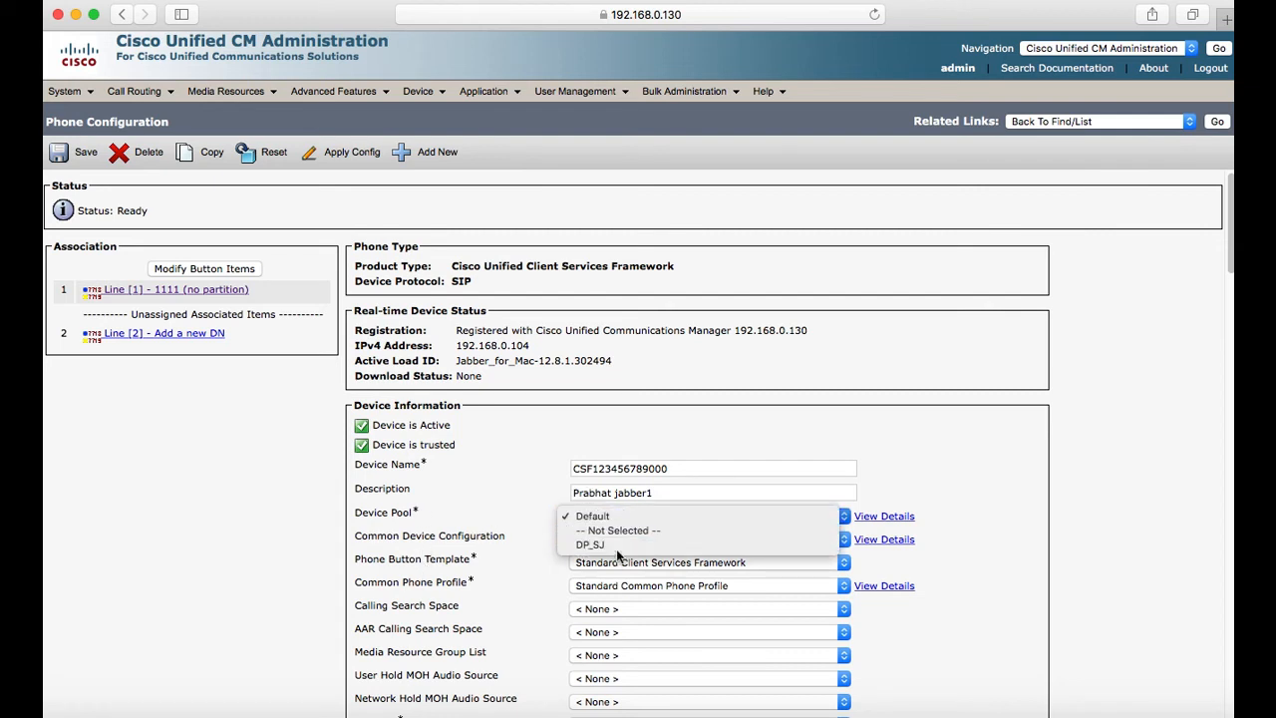
{"action": "left_click", "coordinate": [590, 545]}
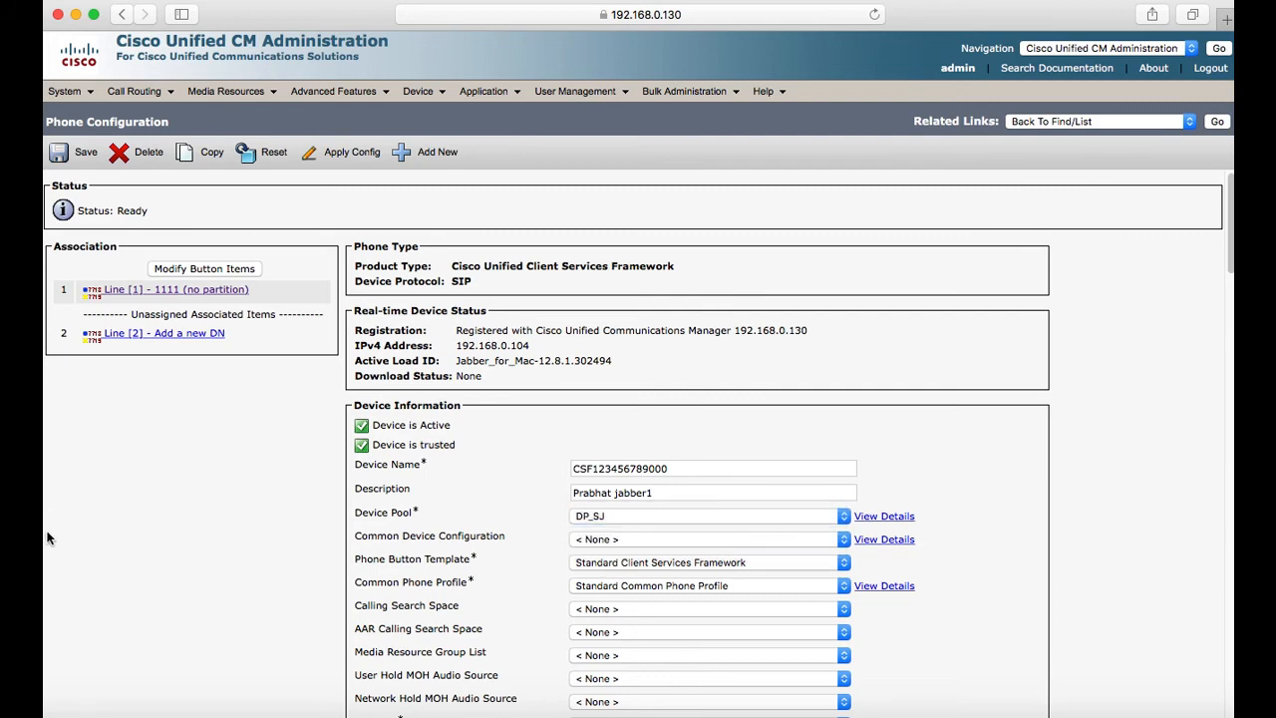
{"action": "left_click", "coordinate": [80, 152]}
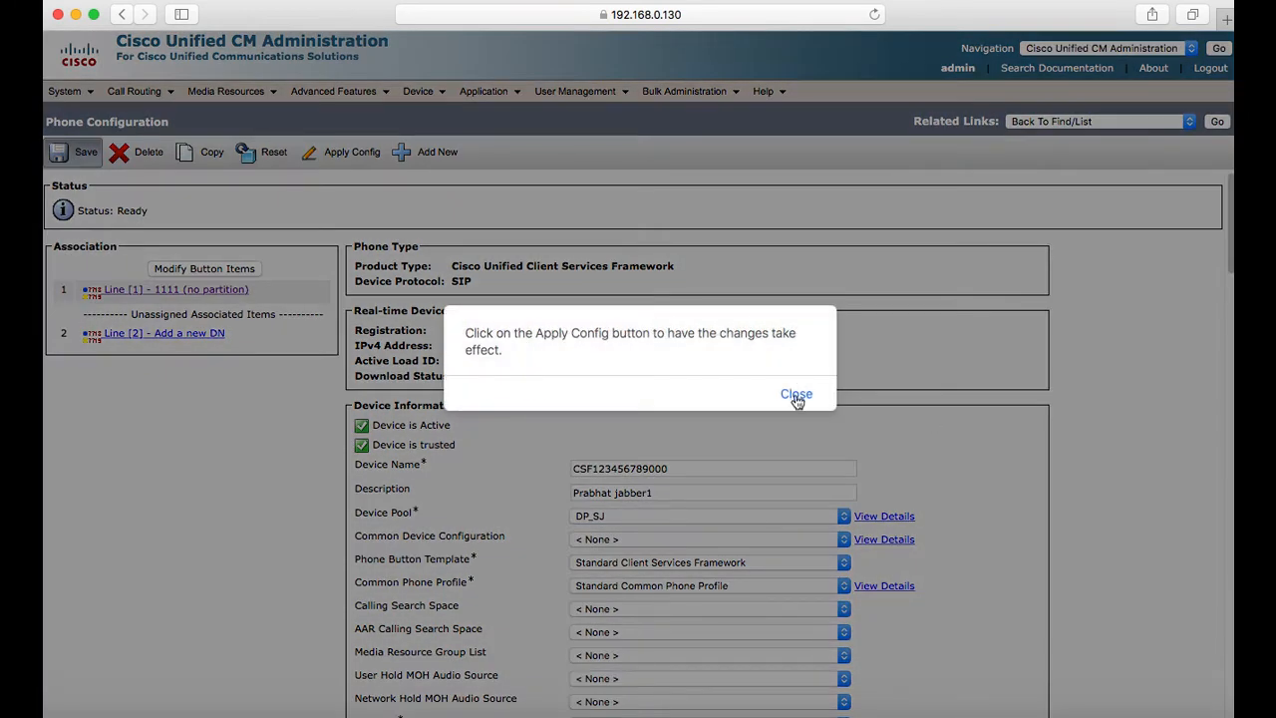
{"action": "left_click", "coordinate": [796, 394]}
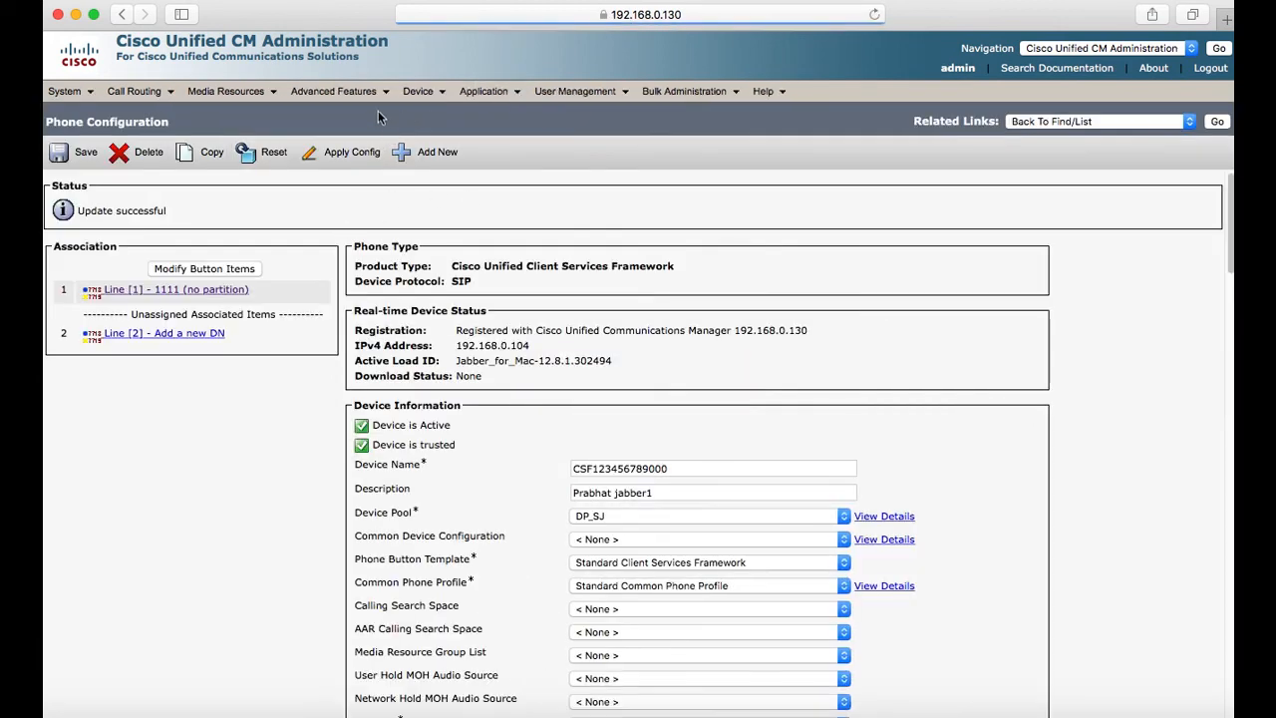
Step: Assign the DP_SJ device pool to the "jabber for ipad" phone and save it
{"action": "mouse_move", "coordinate": [418, 92]}
{"action": "left_click", "coordinate": [441, 176]}
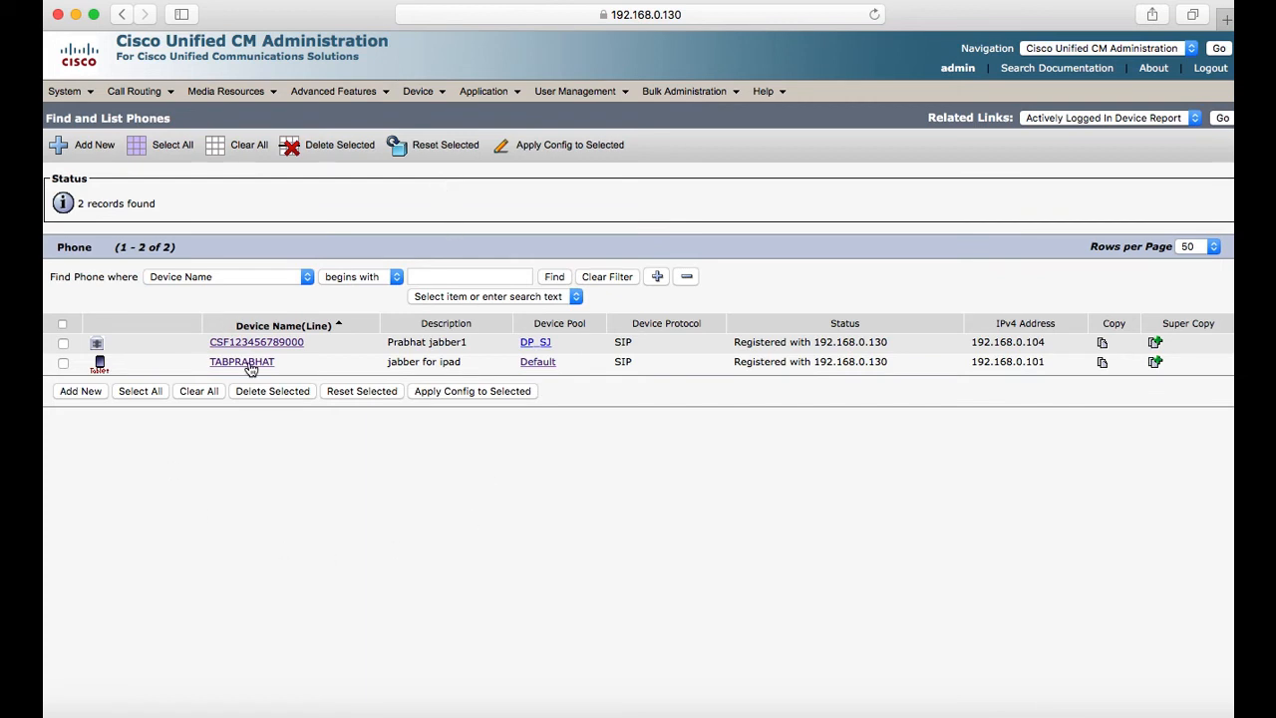
{"action": "left_click", "coordinate": [248, 363]}
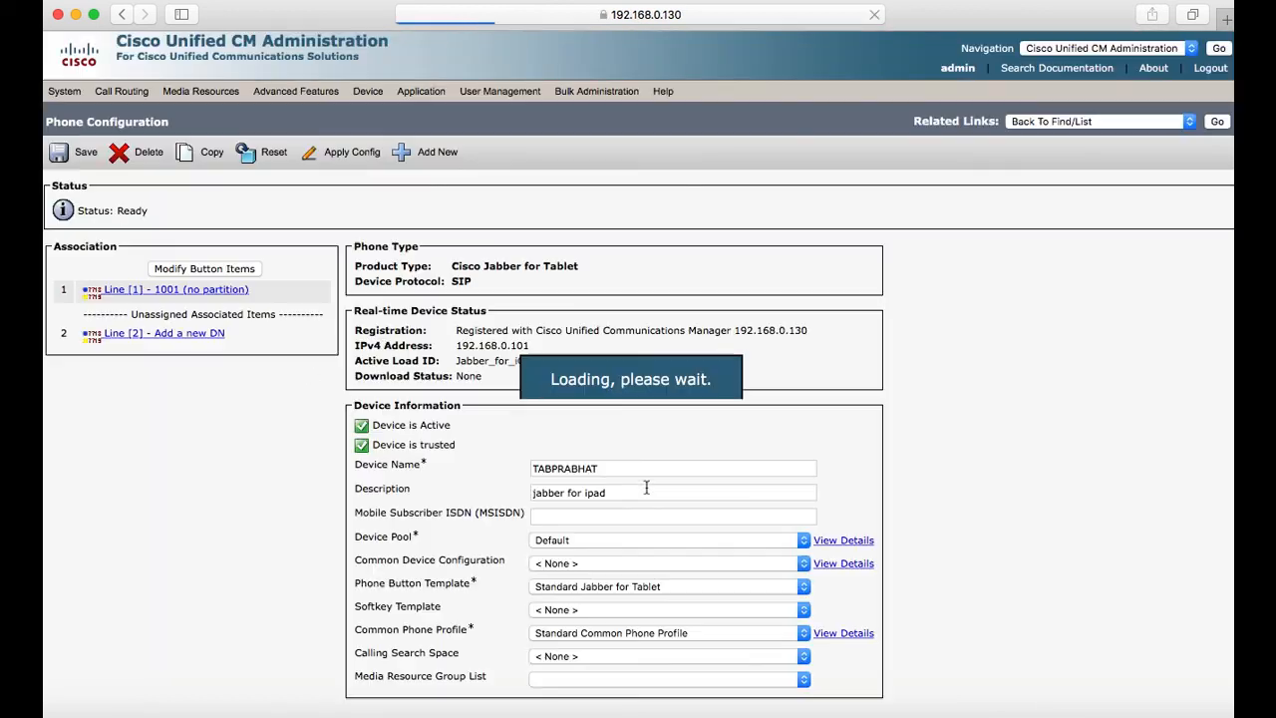
{"action": "left_click", "coordinate": [601, 540]}
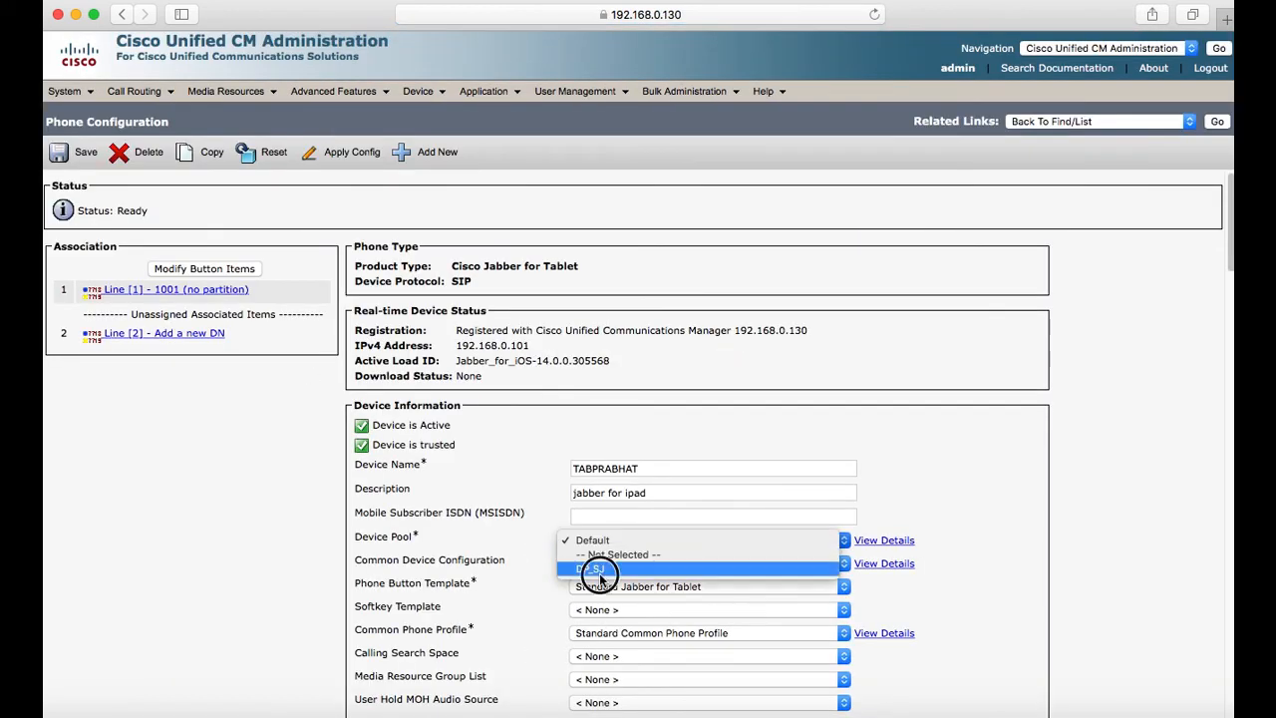
{"action": "left_click", "coordinate": [598, 571]}
{"action": "left_click", "coordinate": [80, 155]}
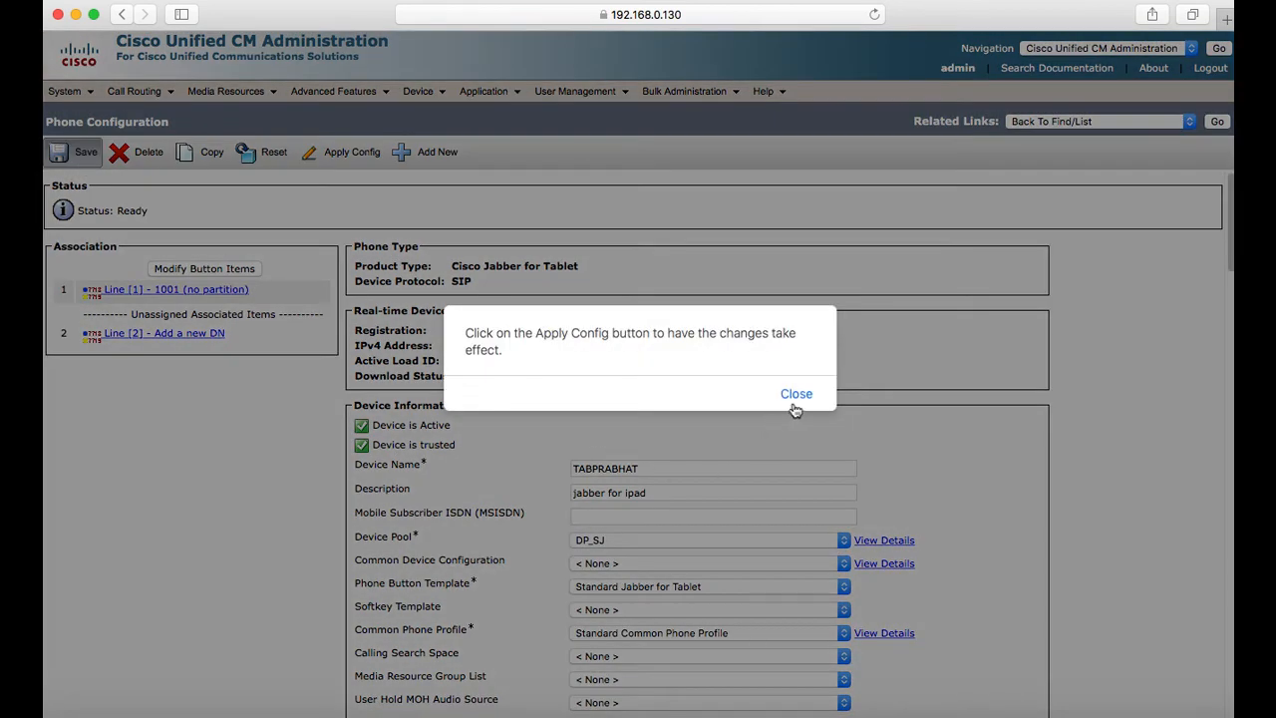
{"action": "left_click", "coordinate": [796, 394]}
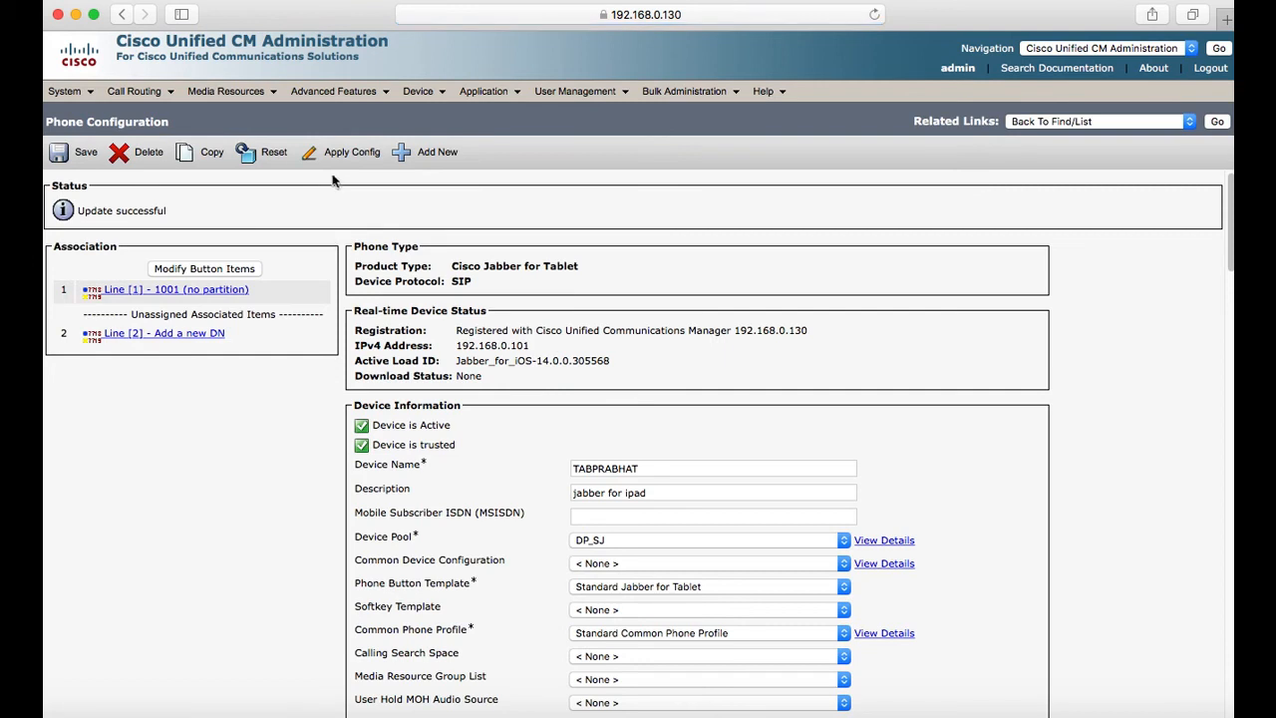
Step: Apply the SJ region's configuration to its associated devices
{"action": "left_click", "coordinate": [64, 91]}
{"action": "mouse_move", "coordinate": [132, 289]}
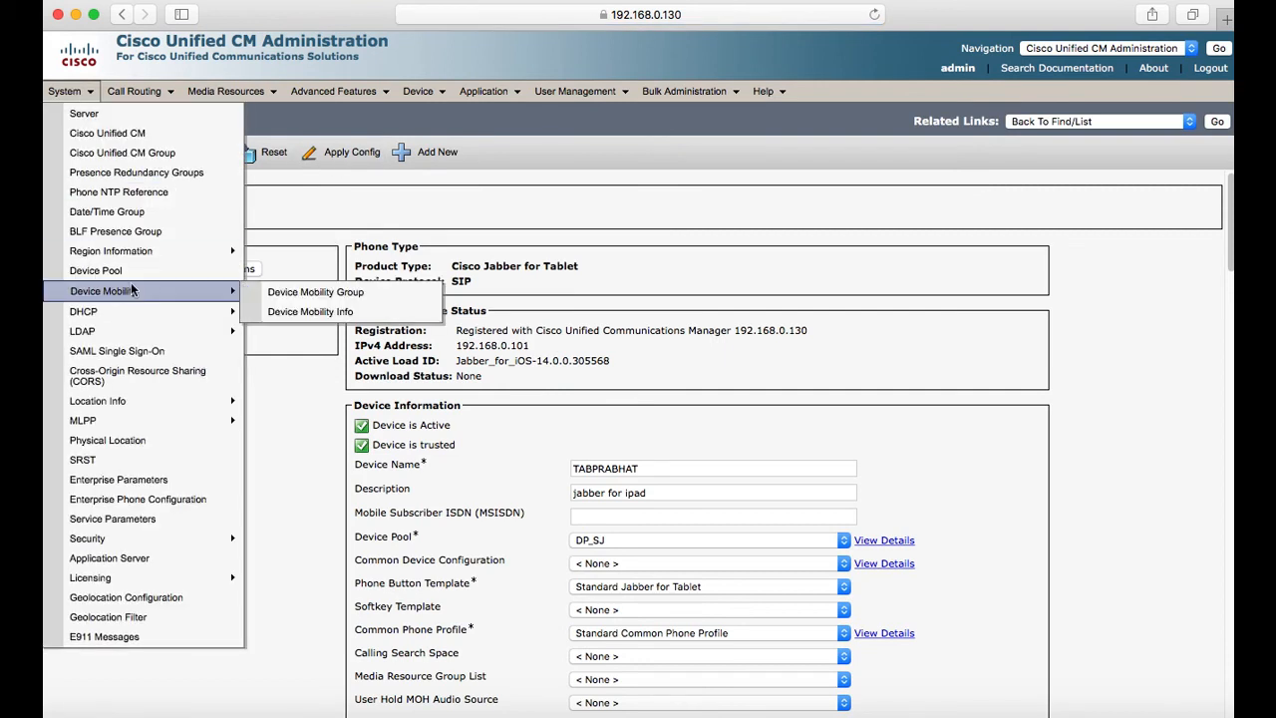
{"action": "mouse_move", "coordinate": [134, 251]}
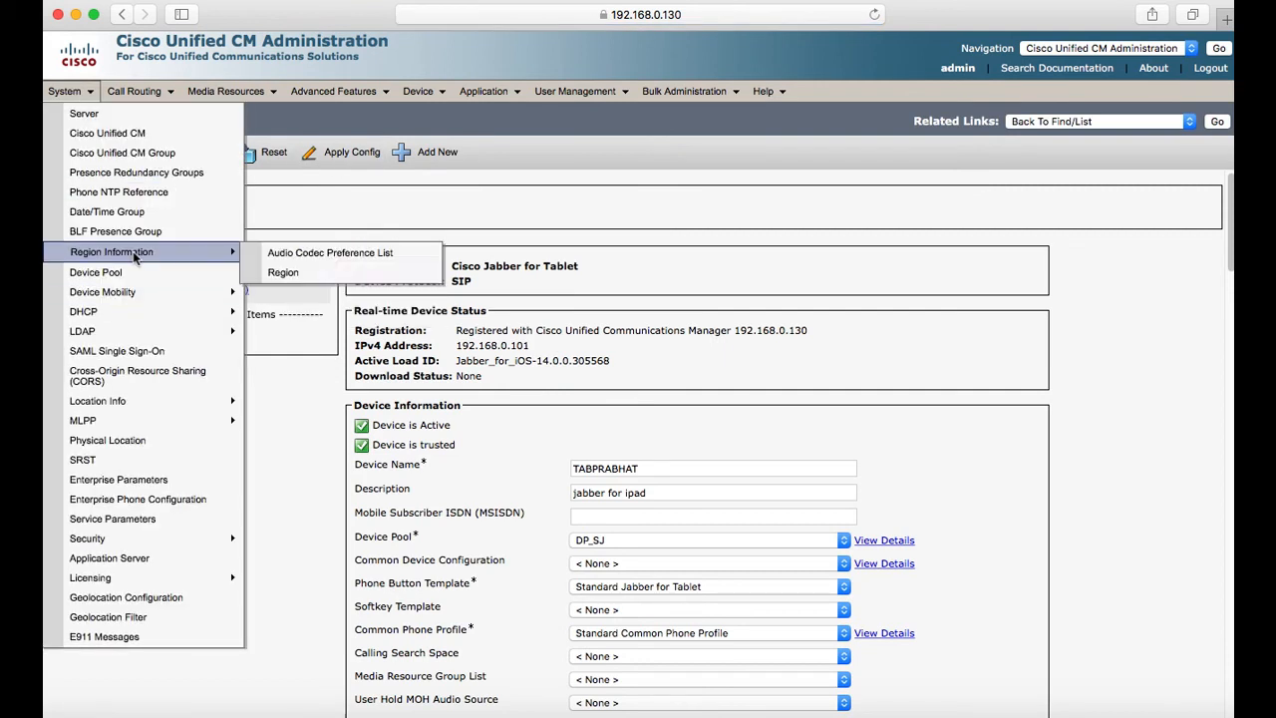
{"action": "left_click", "coordinate": [321, 274]}
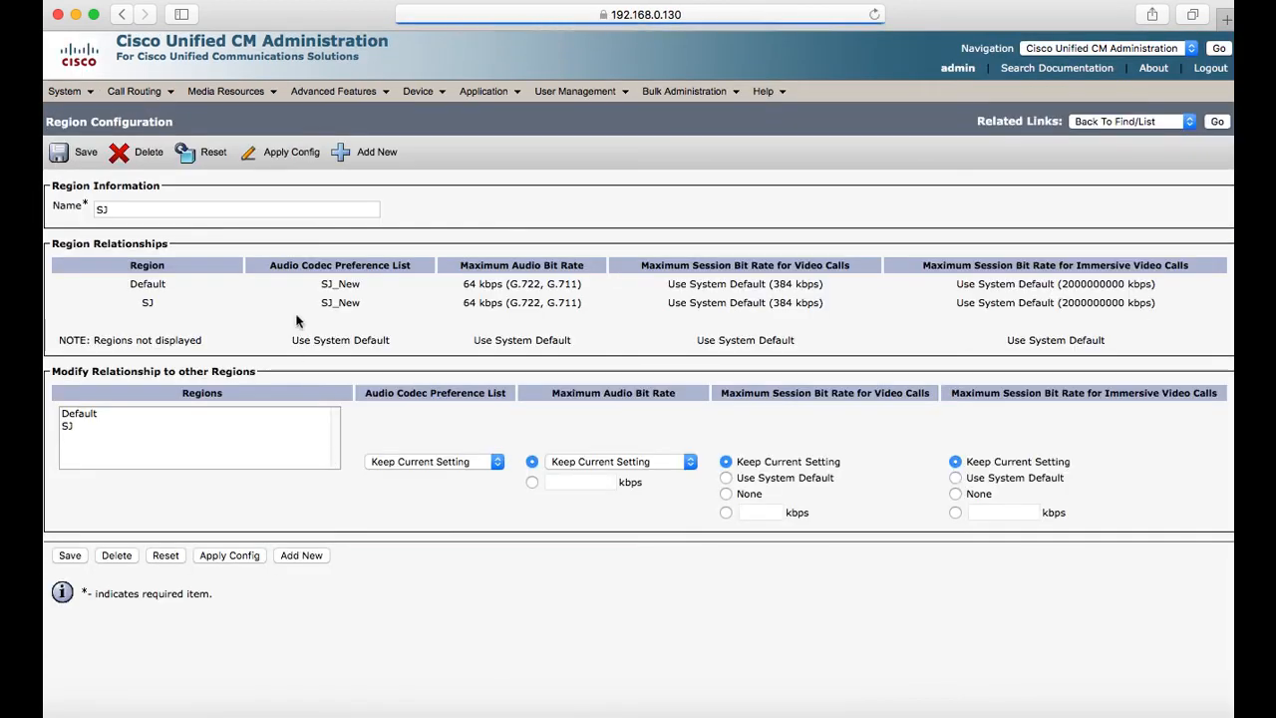
{"action": "left_click", "coordinate": [284, 152]}
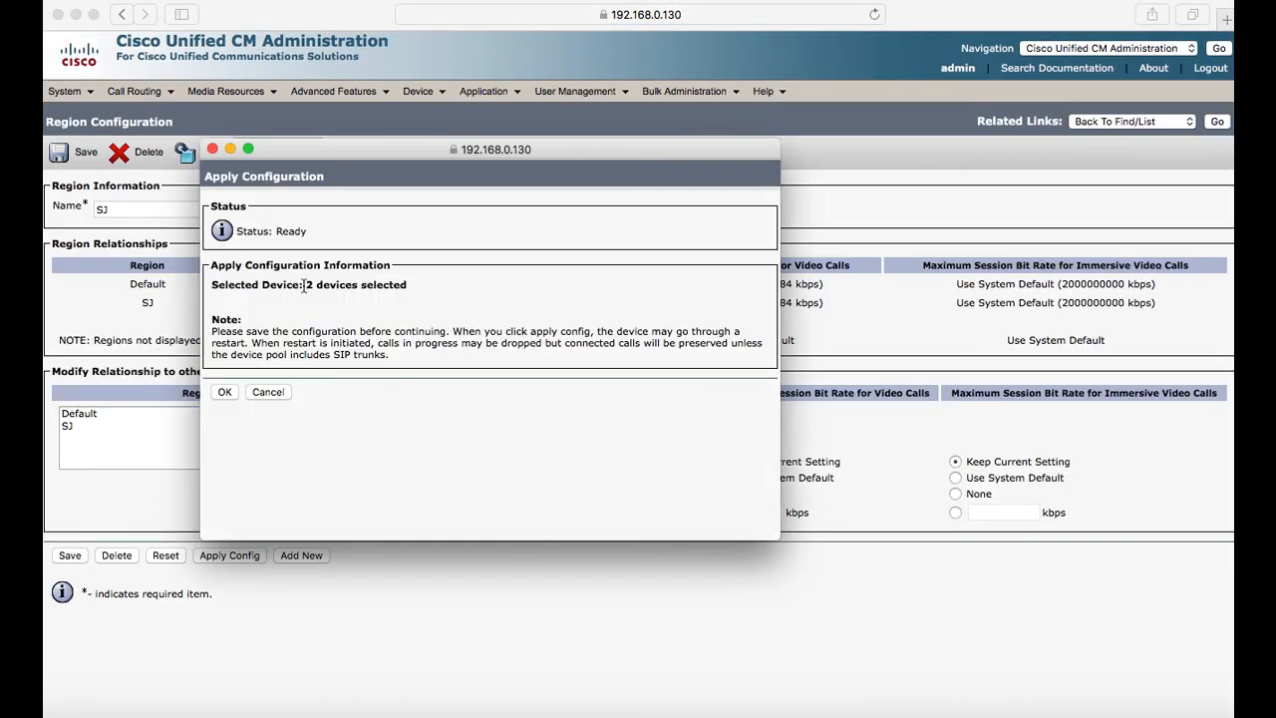
{"action": "left_click", "coordinate": [235, 392]}
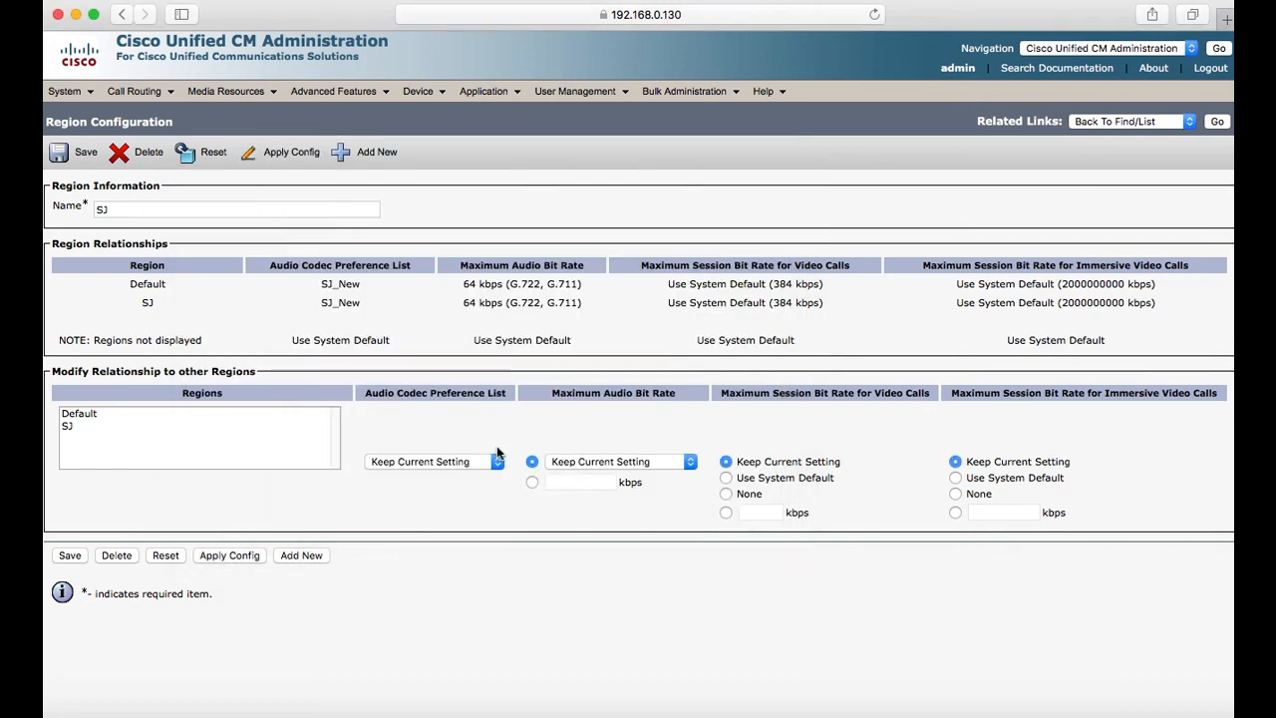
Step: Select both phones in the phone list and apply the configuration to them
{"action": "mouse_move", "coordinate": [439, 92]}
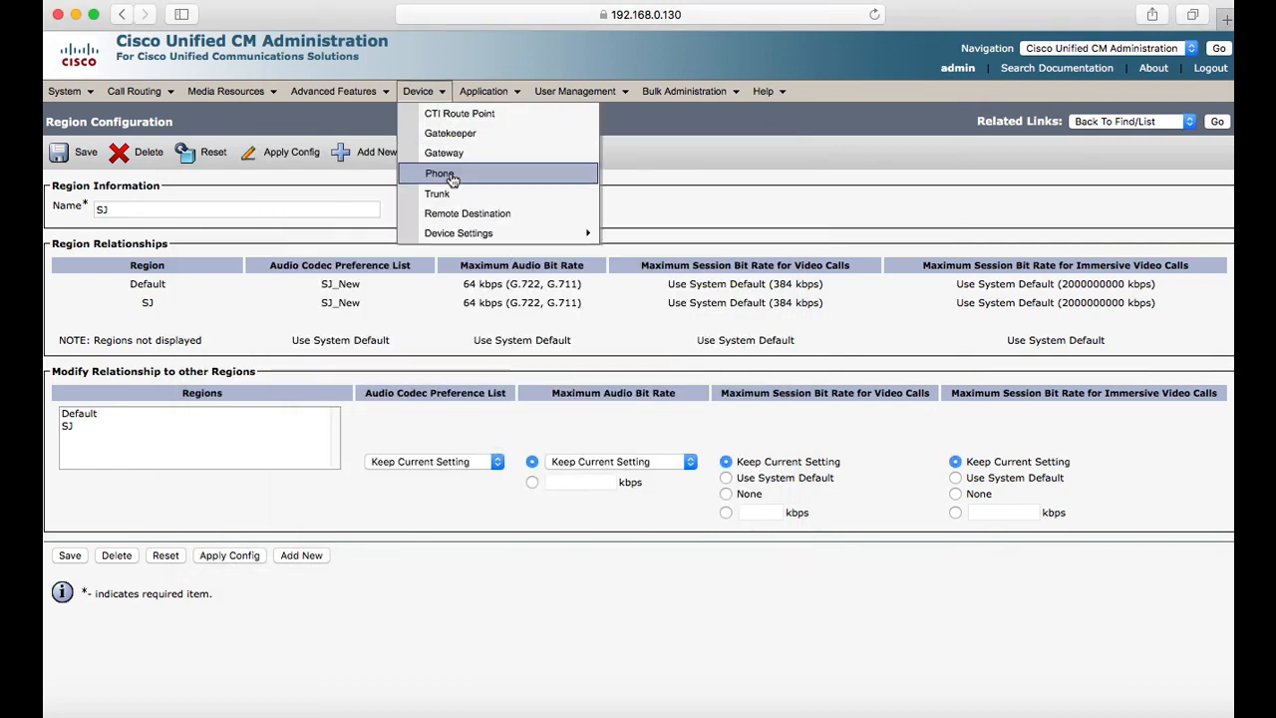
{"action": "left_click", "coordinate": [449, 171]}
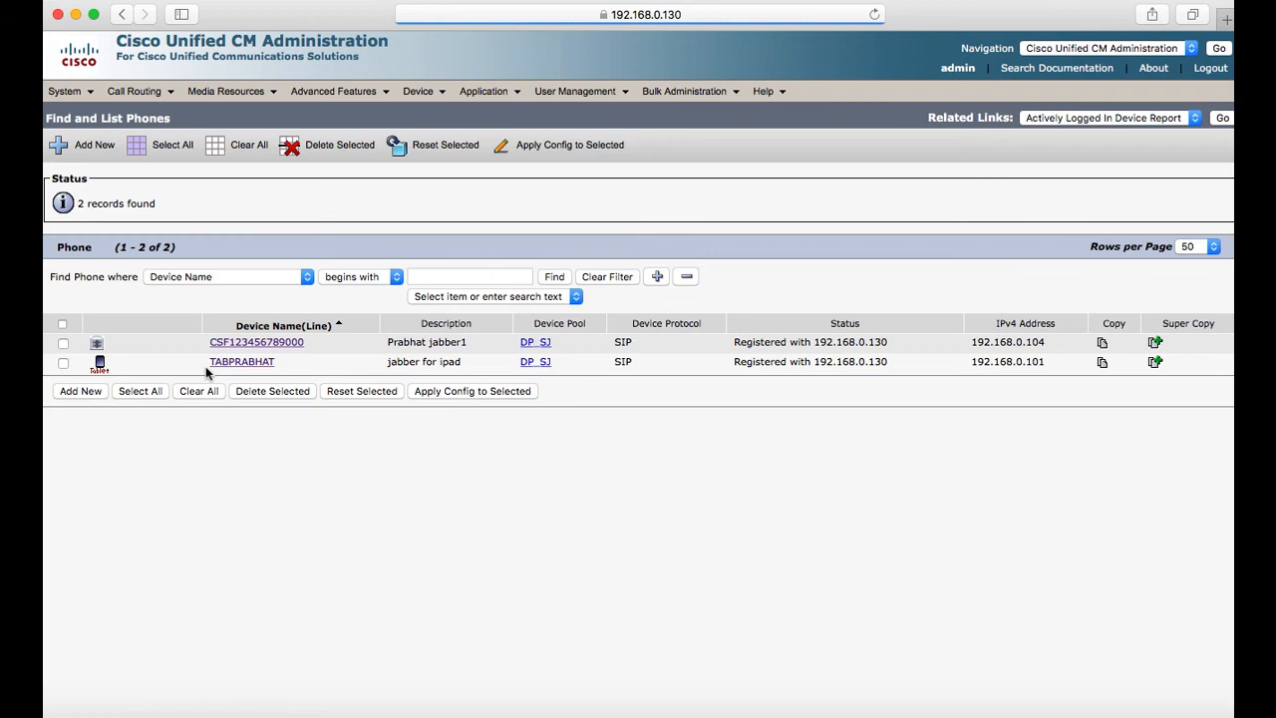
{"action": "left_click", "coordinate": [63, 343]}
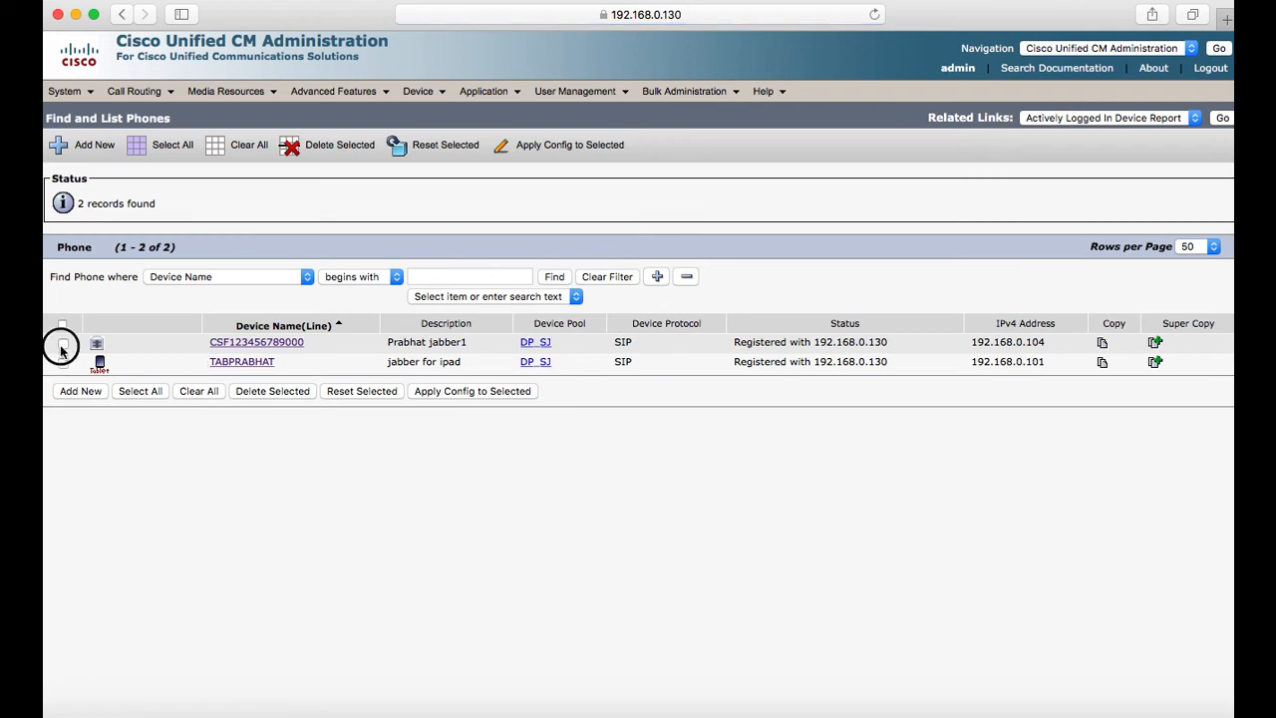
{"action": "left_click", "coordinate": [473, 390]}
{"action": "left_click", "coordinate": [215, 397]}
Step: Switch to the Jabber client and place a call to the iPad phone's extension
{"action": "left_click", "coordinate": [608, 686]}
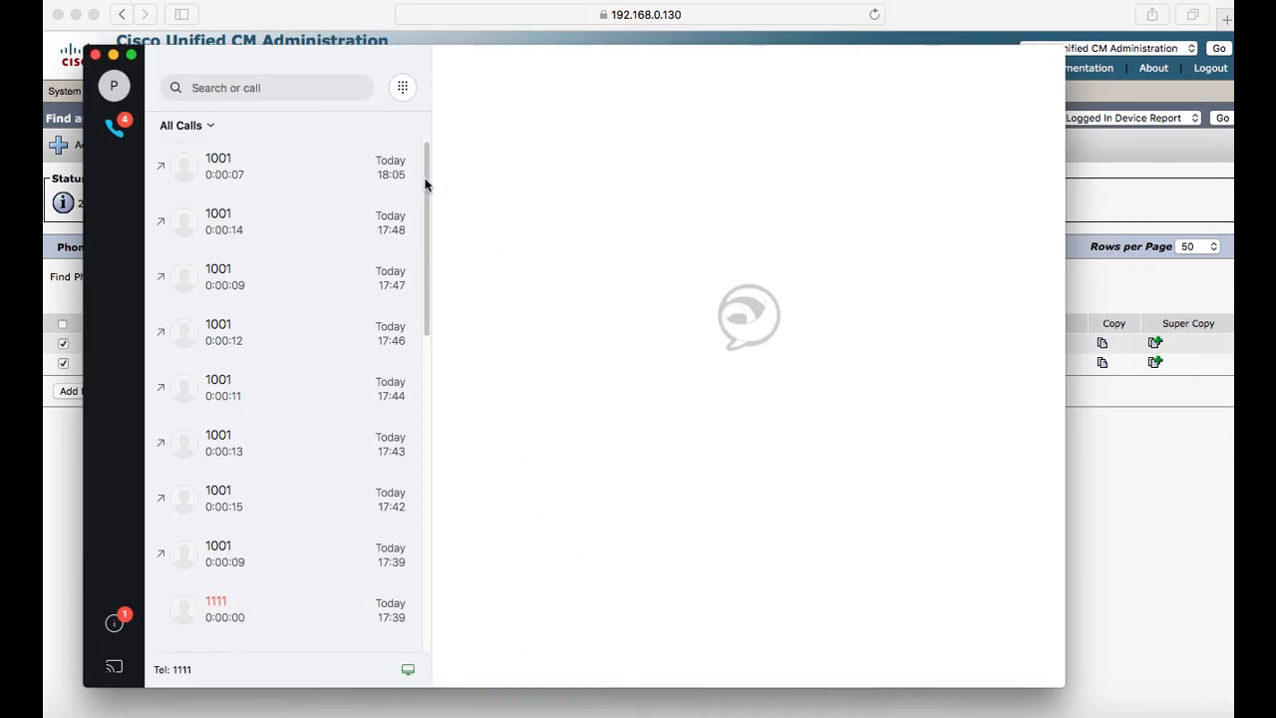
{"action": "left_click", "coordinate": [403, 88]}
{"action": "left_click", "coordinate": [213, 209]}
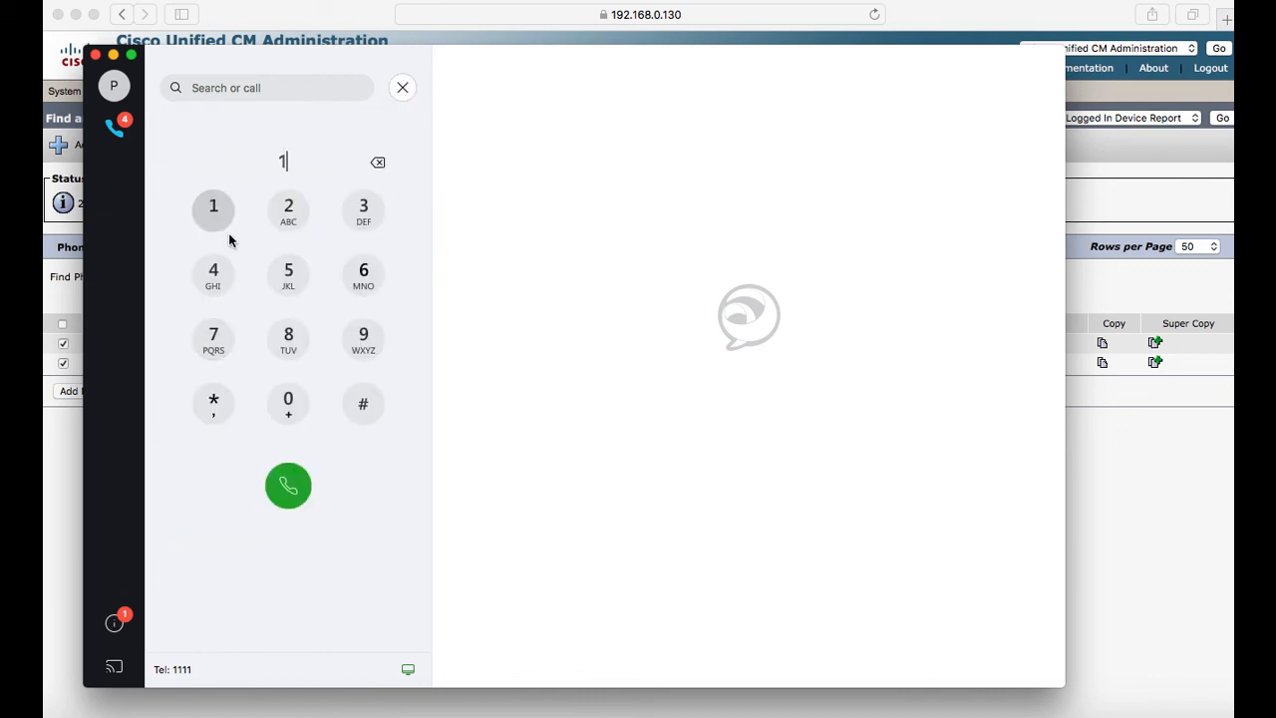
{"action": "left_click", "coordinate": [292, 398]}
{"action": "left_click", "coordinate": [292, 399]}
{"action": "left_click", "coordinate": [221, 207]}
{"action": "left_click", "coordinate": [288, 489]}
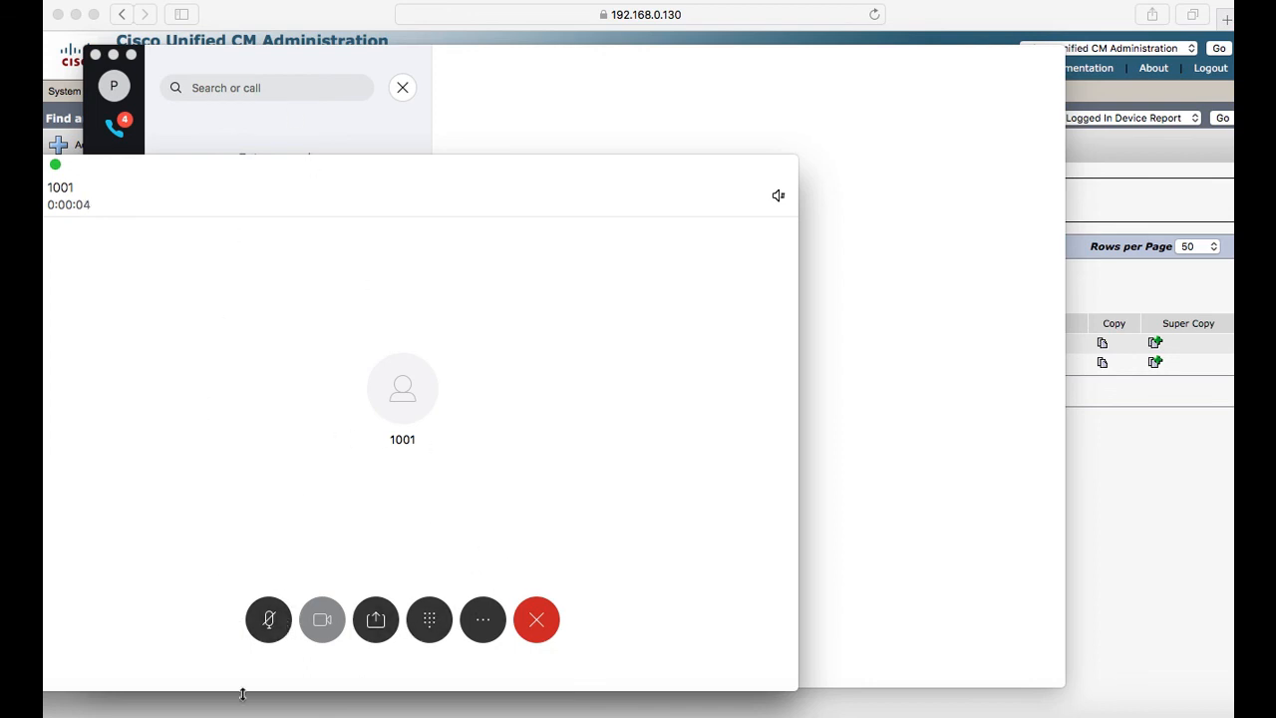
Step: Mute the microphone on the active call and show the call statistics
{"action": "left_click", "coordinate": [265, 640]}
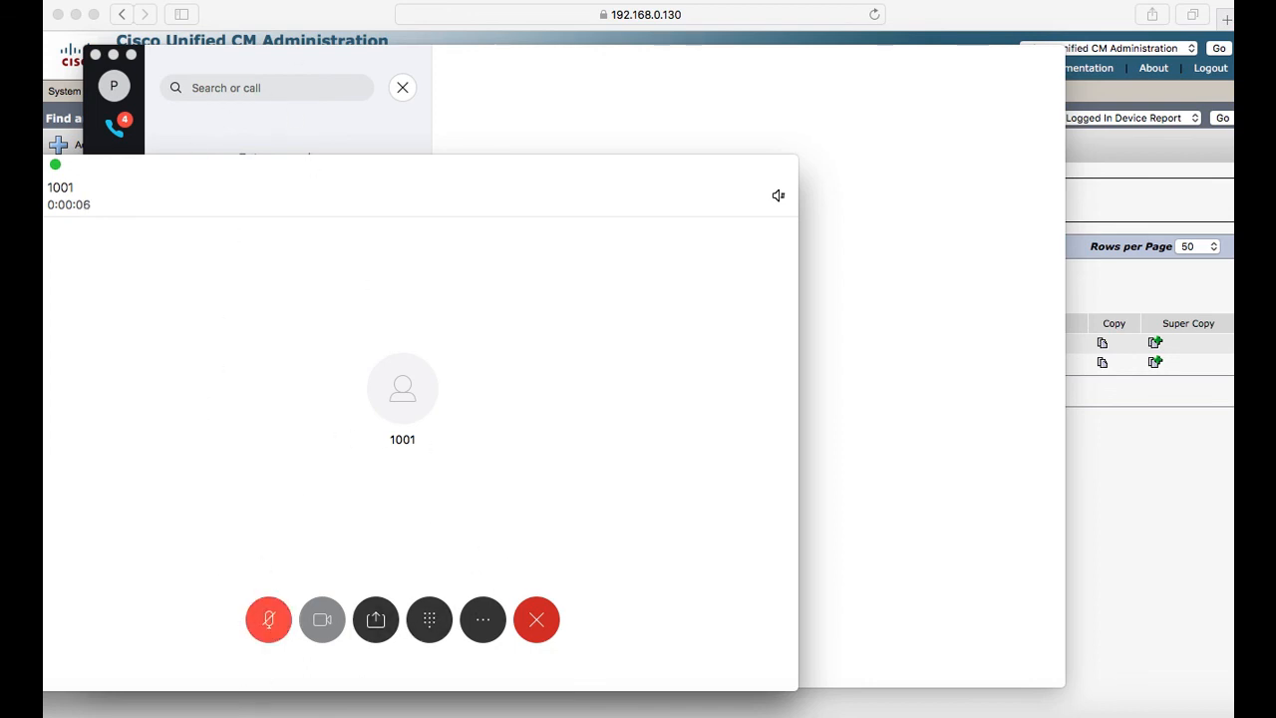
{"action": "left_click", "coordinate": [342, 1]}
{"action": "mouse_move", "coordinate": [394, 1]}
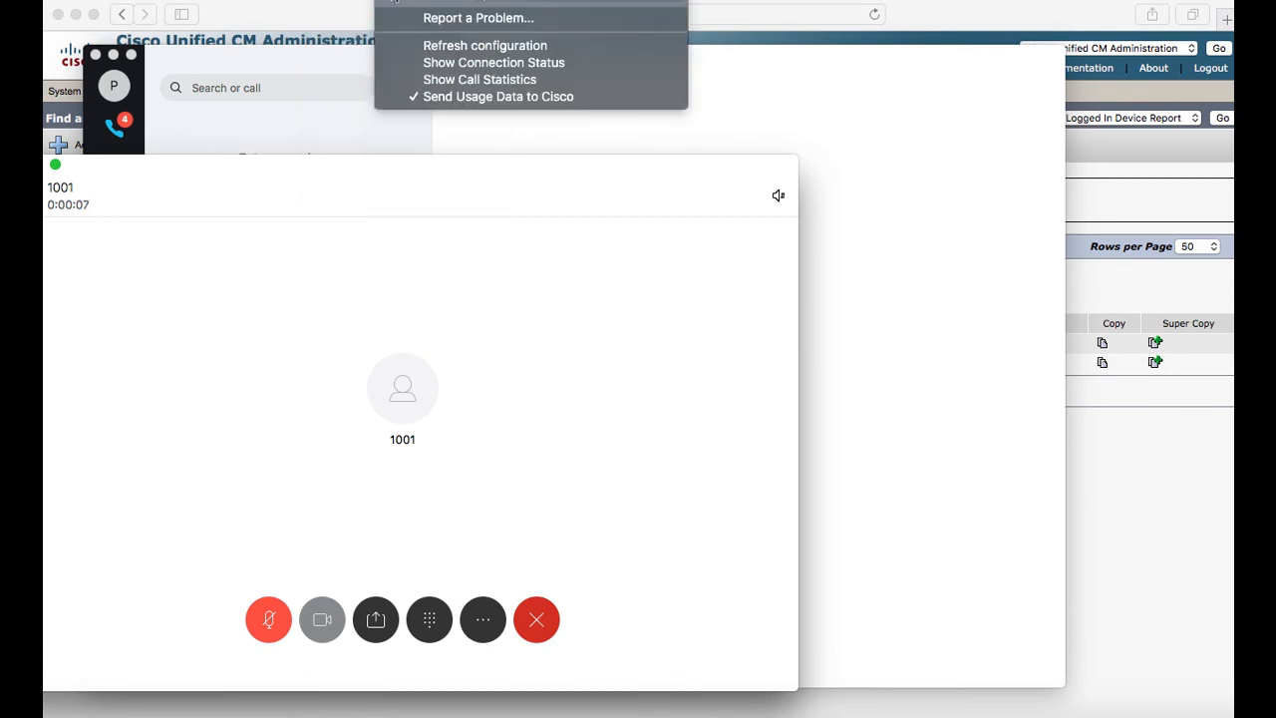
{"action": "left_click", "coordinate": [426, 86]}
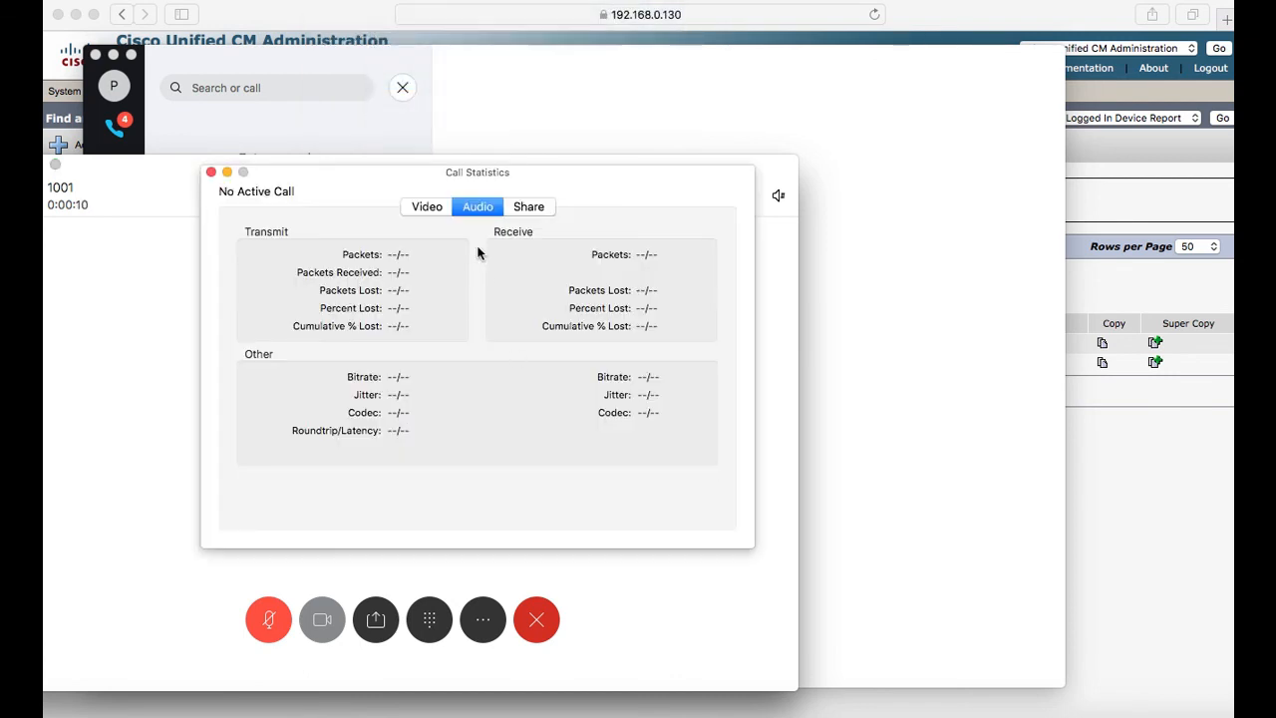